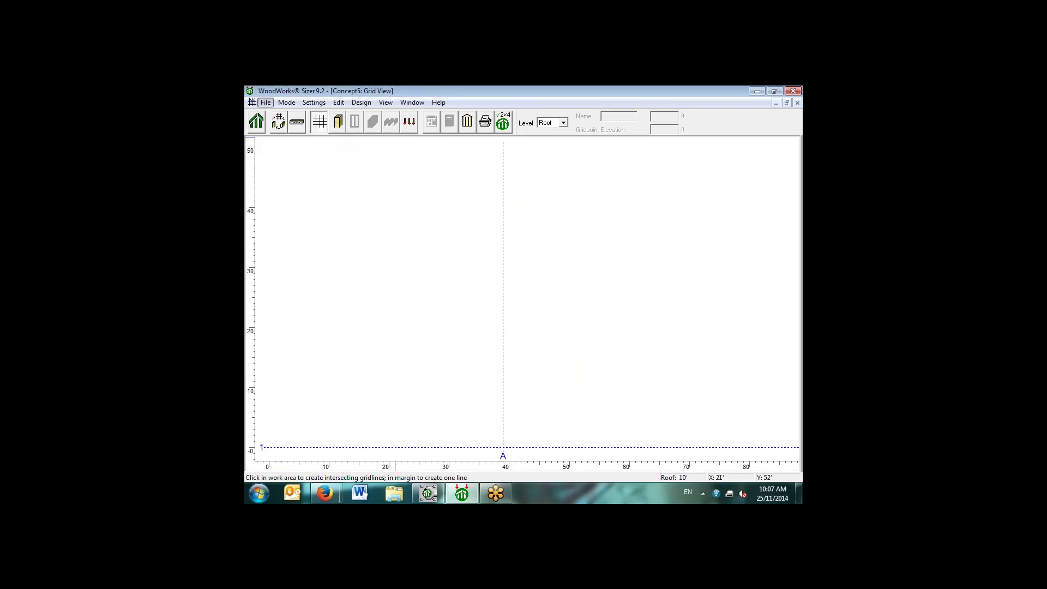
key("alt+f")
key("Return")
left_click(280, 169)
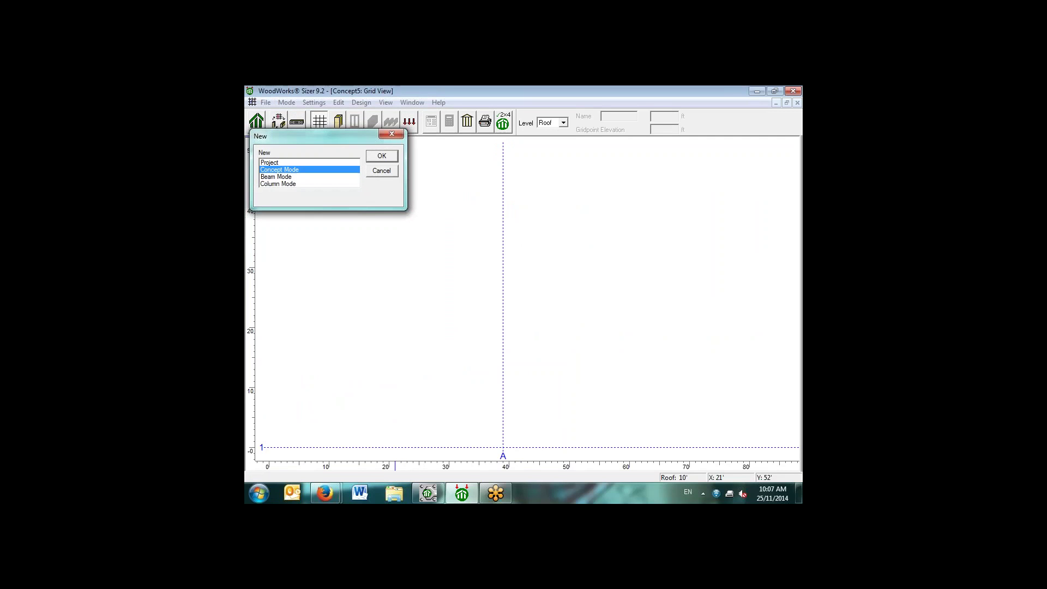
key("Return")
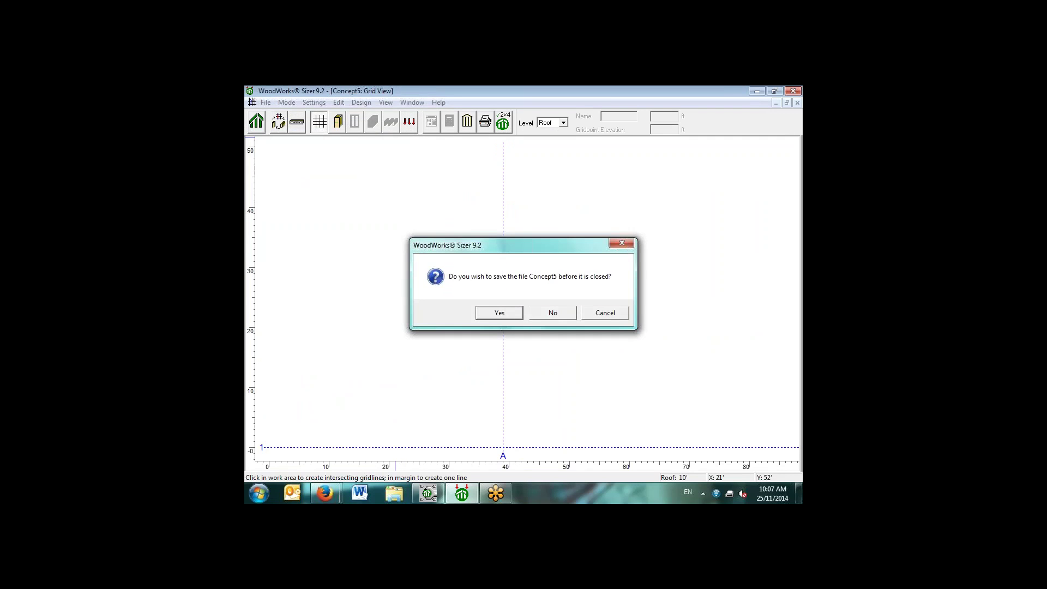
key("n")
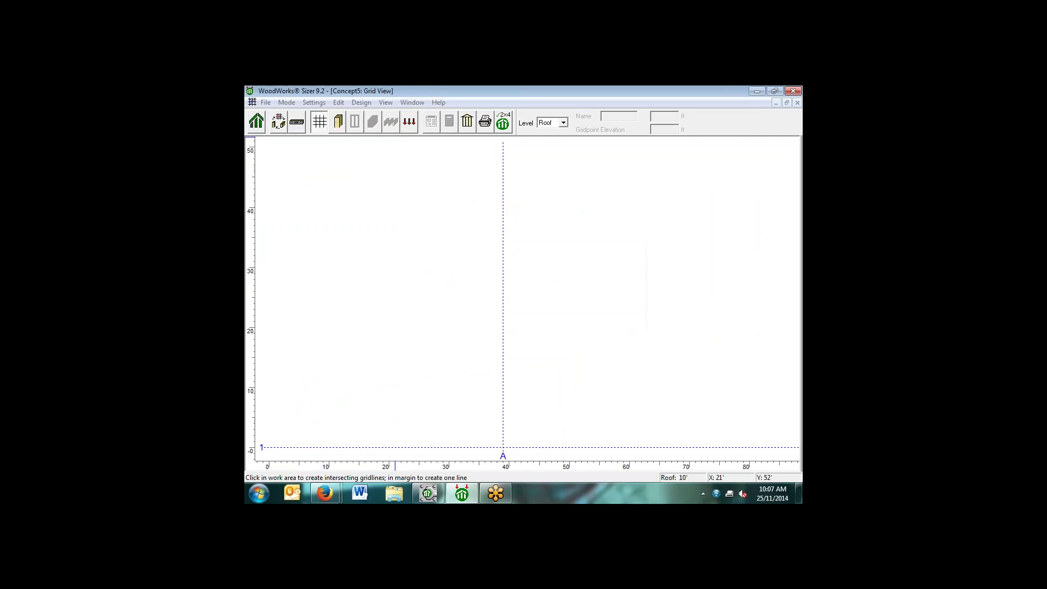
left_click(765, 428)
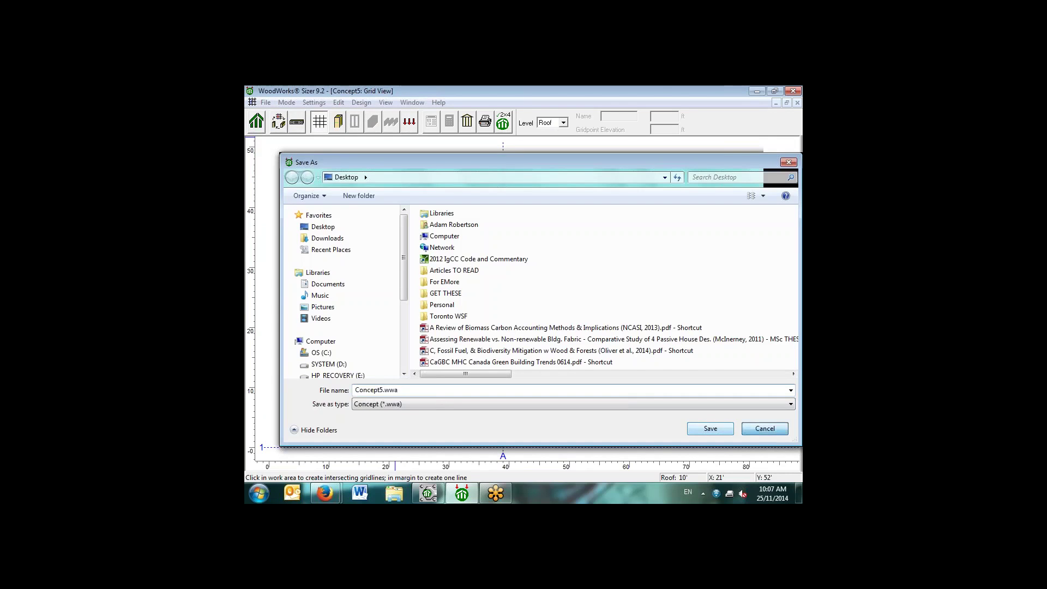
- Create a new Concept Mode file and discard the open Concept5 file without saving it
key("alt+f")
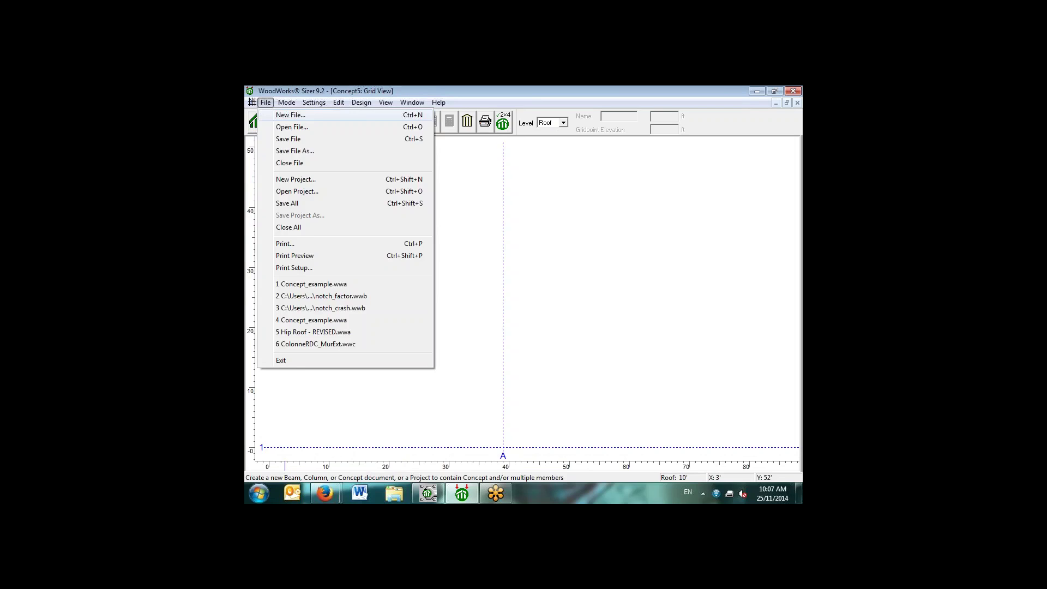
key("Return")
left_click(279, 170)
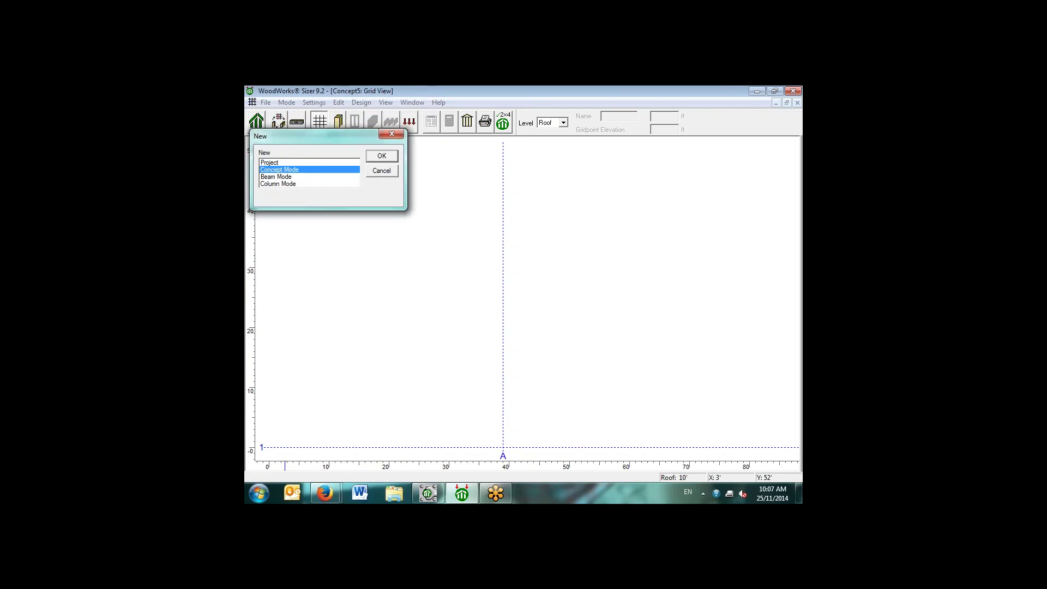
left_click(381, 156)
left_click(552, 313)
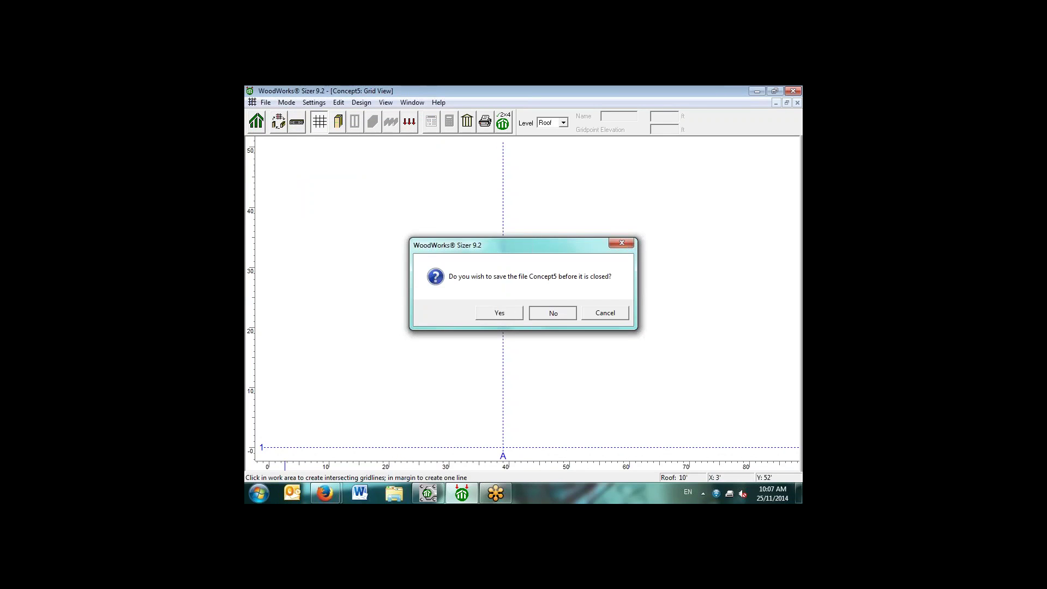
key("Return")
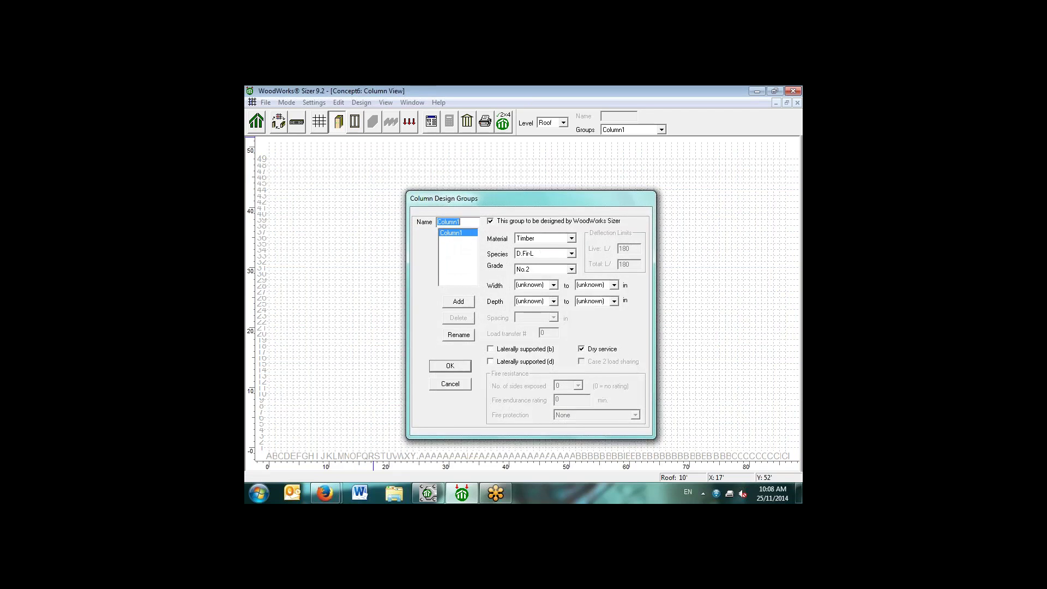
- Rename the column design group Column1 as "ext cols"
left_click_drag(531, 198, 538, 170)
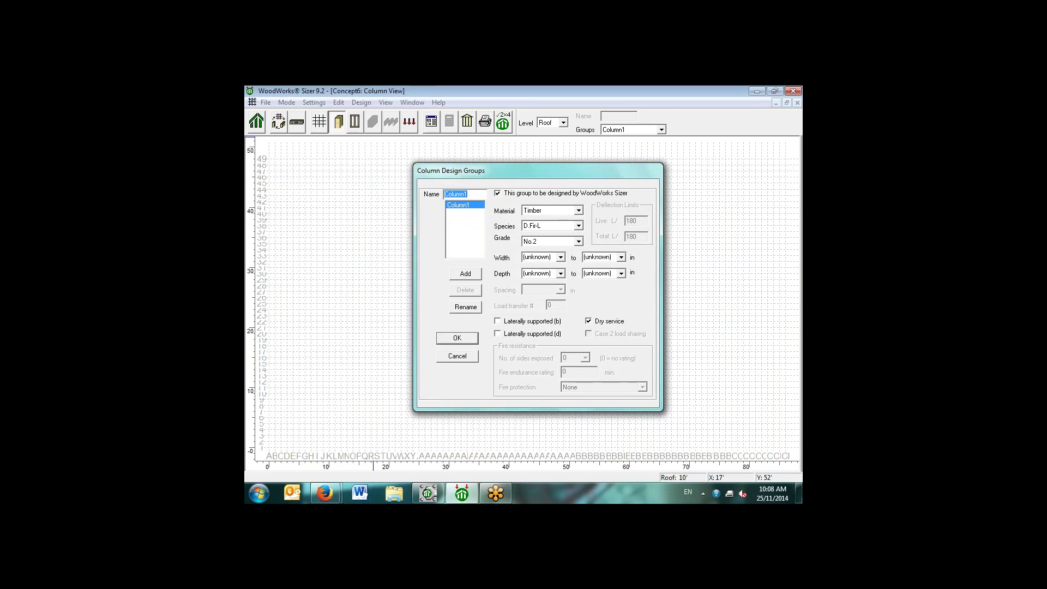
type("ext cols")
left_click(465, 307)
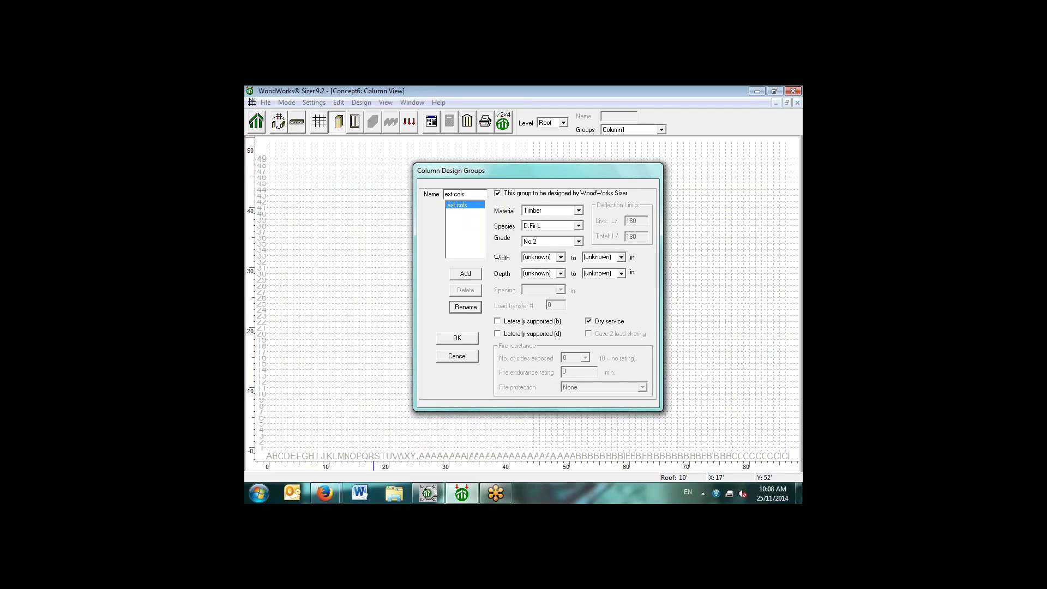
left_click_drag(537, 171, 564, 167)
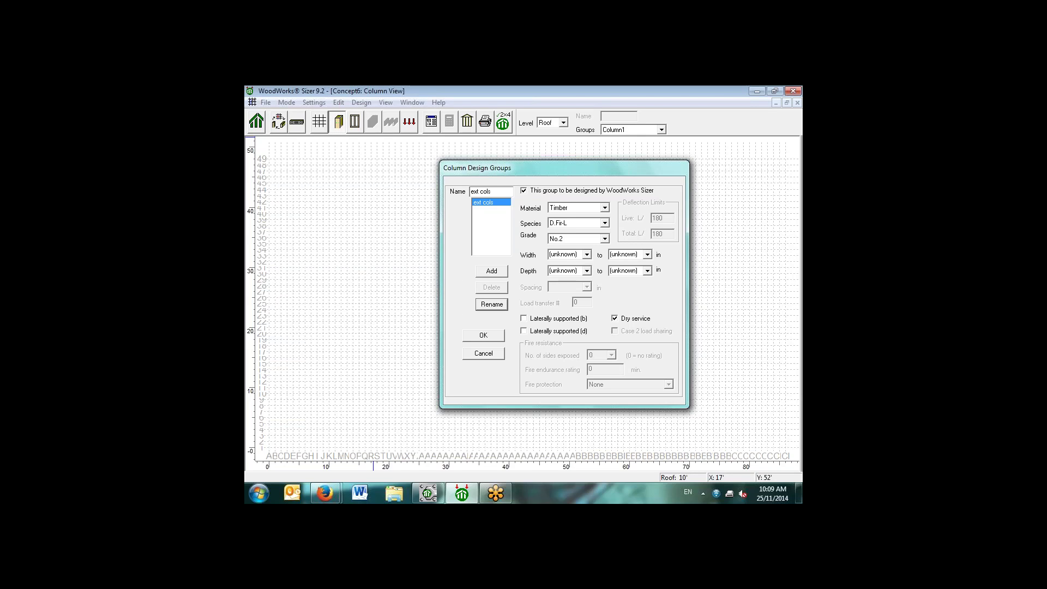
- Set the ext cols group's material to Timber and its species to S-P-F
left_click(604, 207)
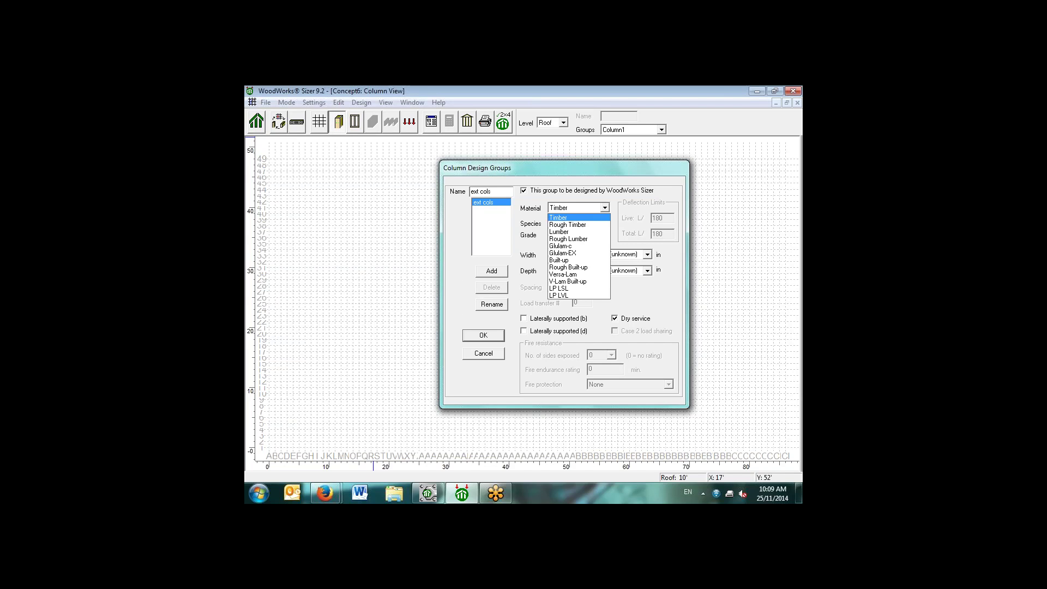
key("Return")
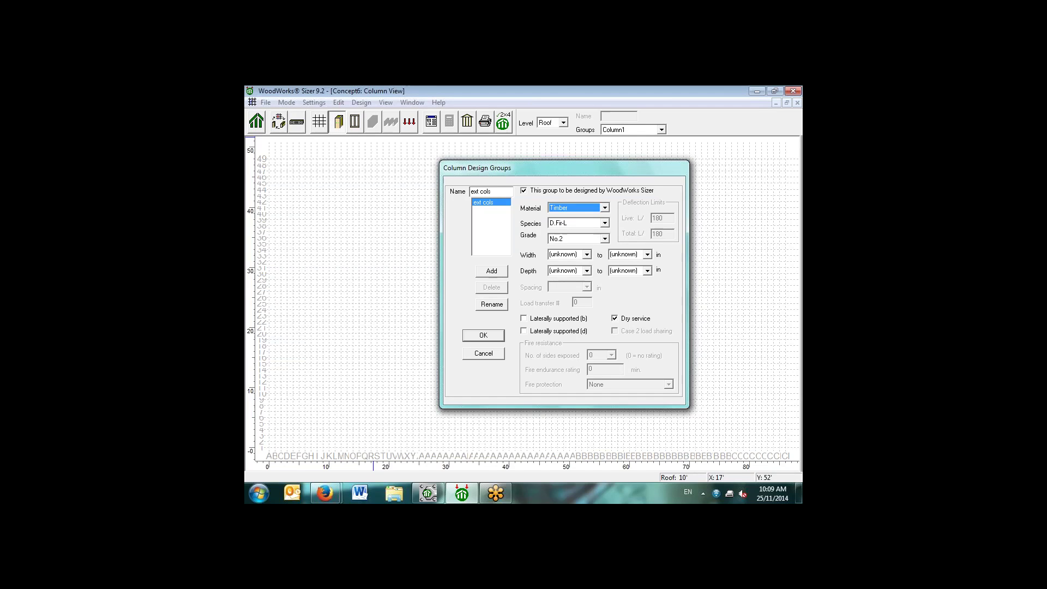
left_click(604, 223)
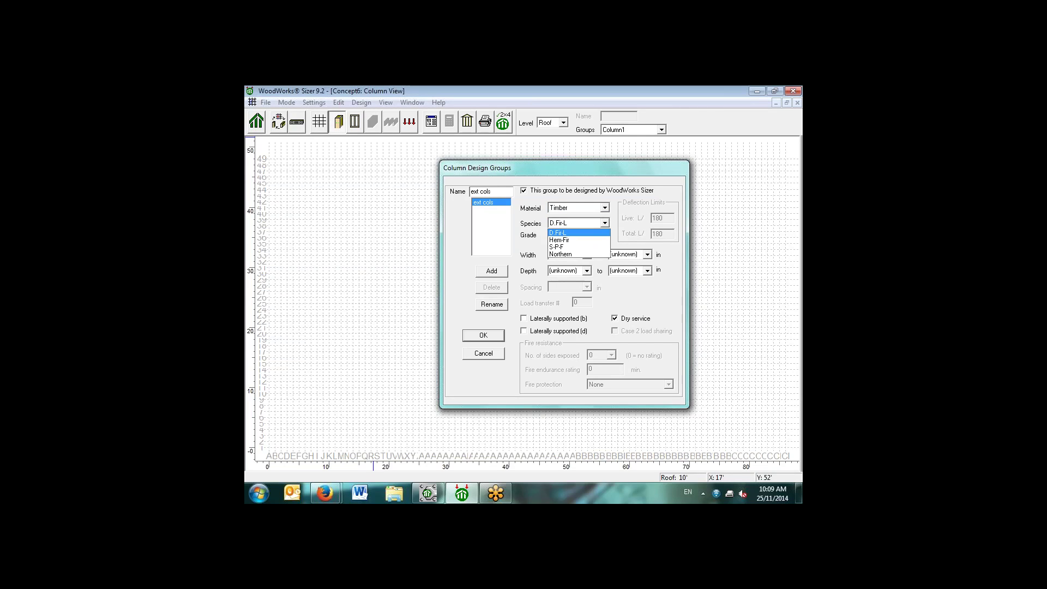
key("Down")
key("Down")
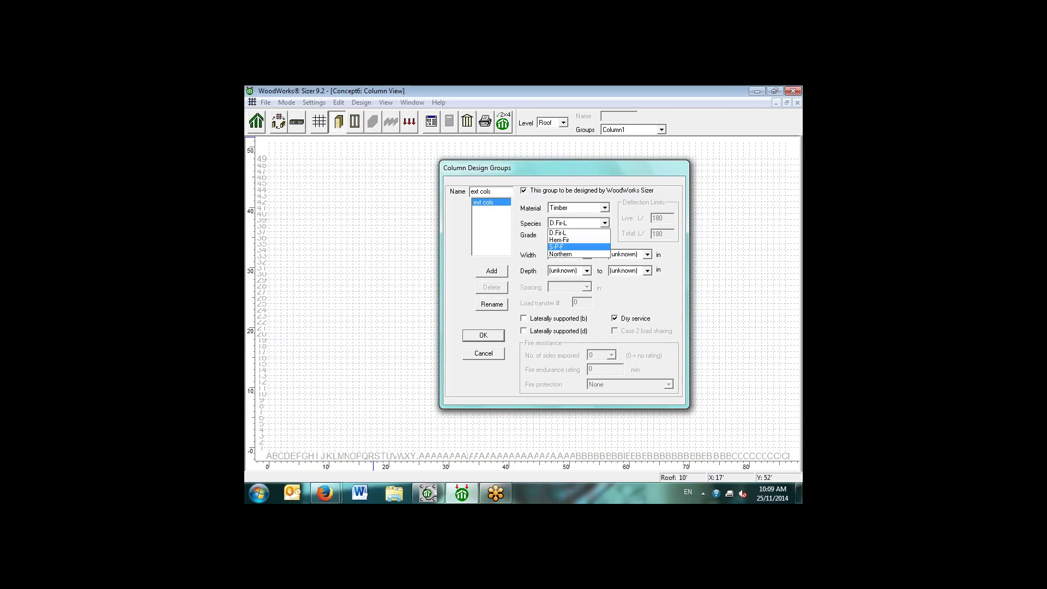
key("Return")
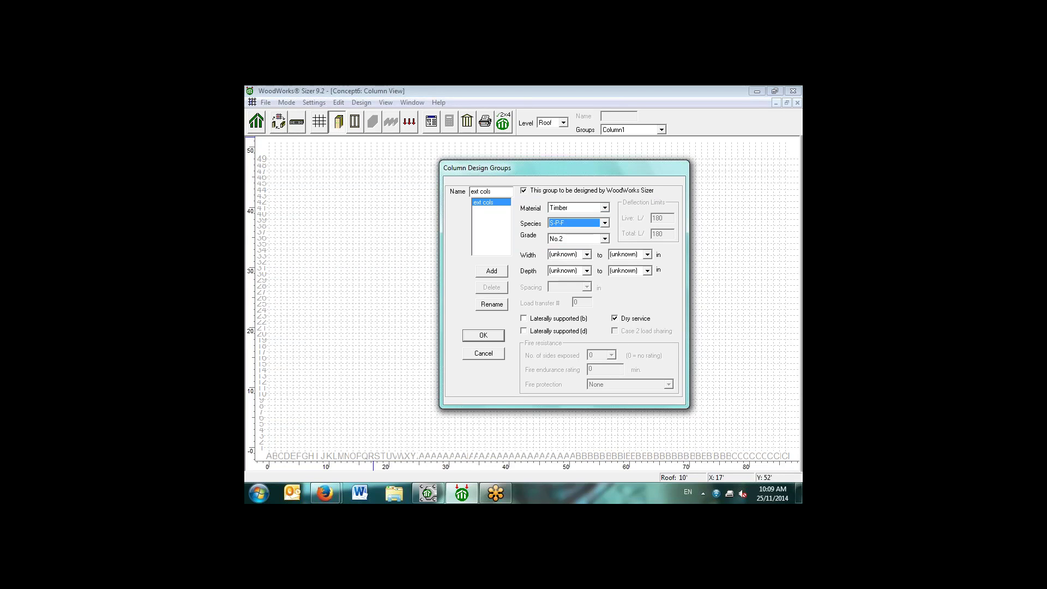
- Set the ext cols group's grade to No.2 and turn off dry service
key("Tab")
key("alt+Down")
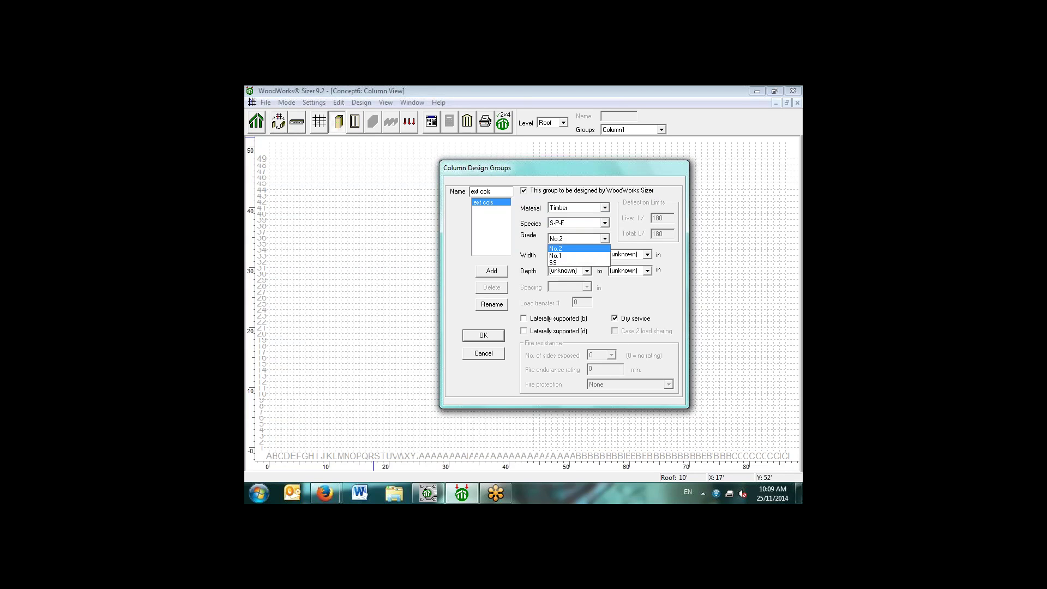
key("Return")
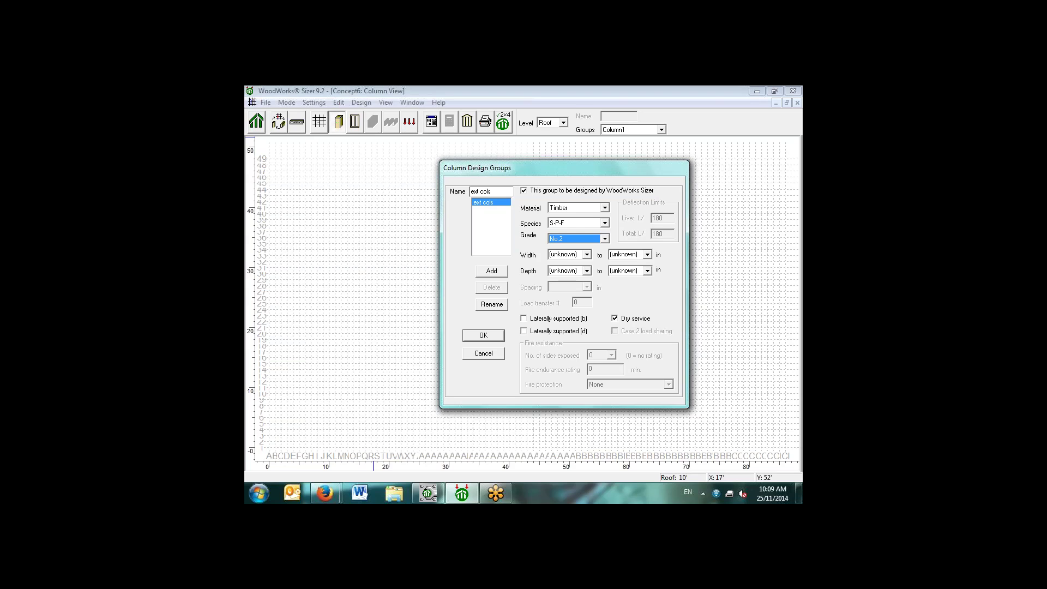
left_click(615, 318)
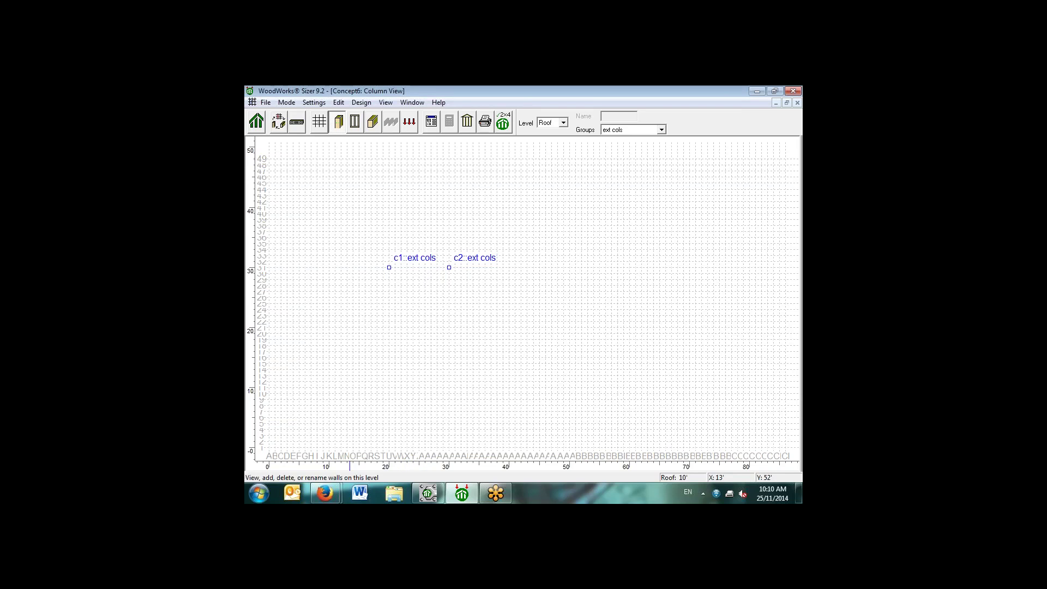
- Open the wall design groups, keep Lumber as the Wall1 material and set its grade to No.3/Stud
left_click(356, 122)
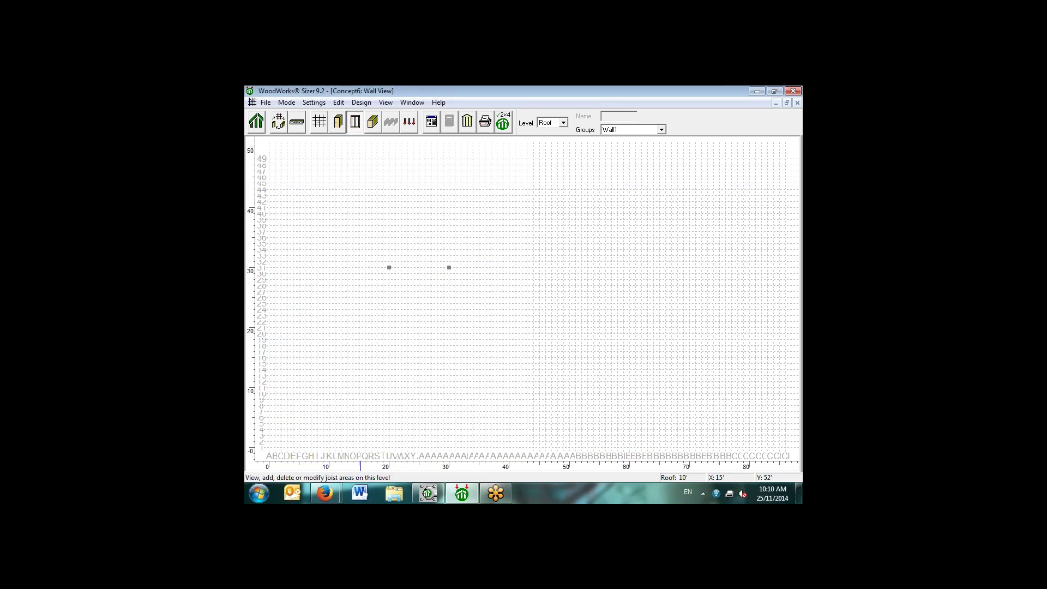
left_click(431, 122)
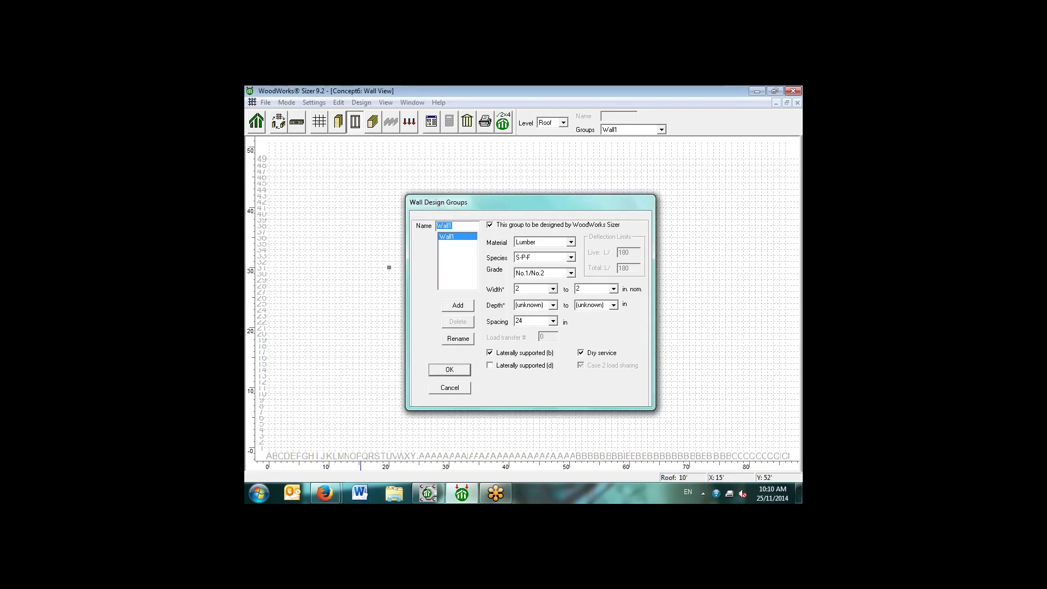
left_click_drag(546, 205, 599, 172)
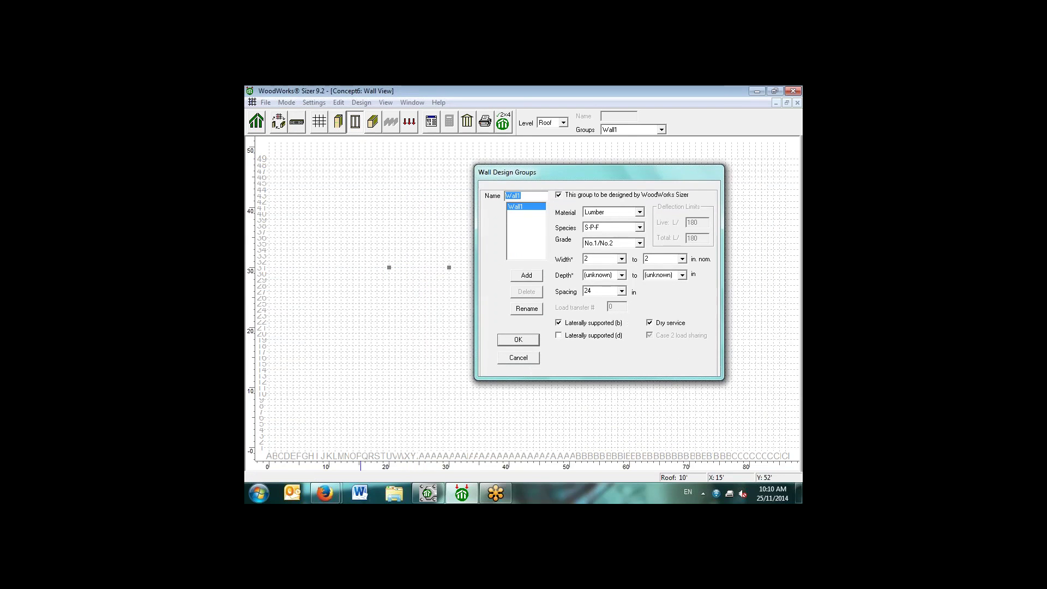
left_click(639, 212)
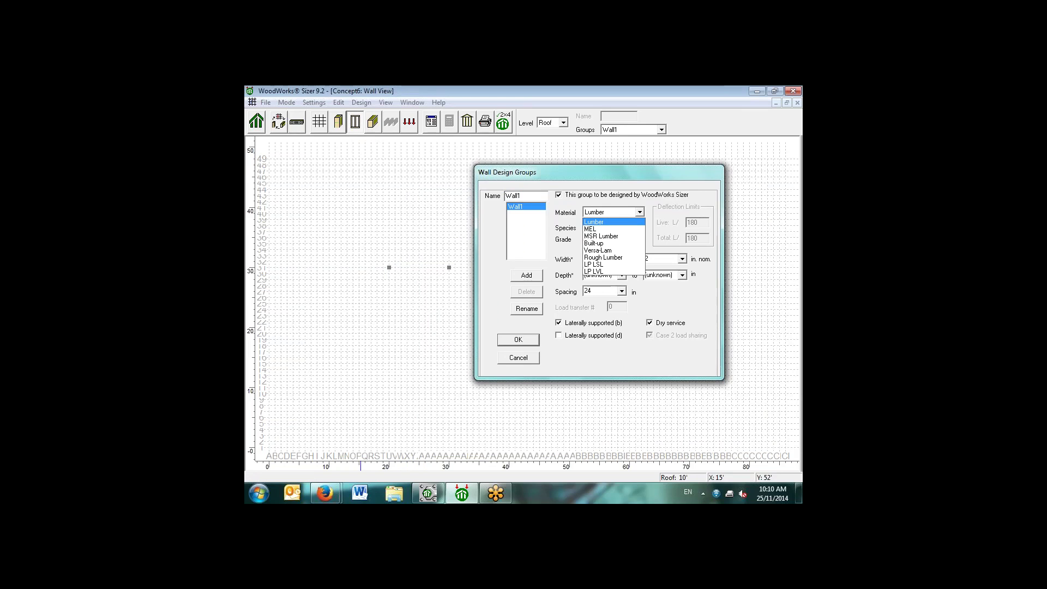
key("Escape")
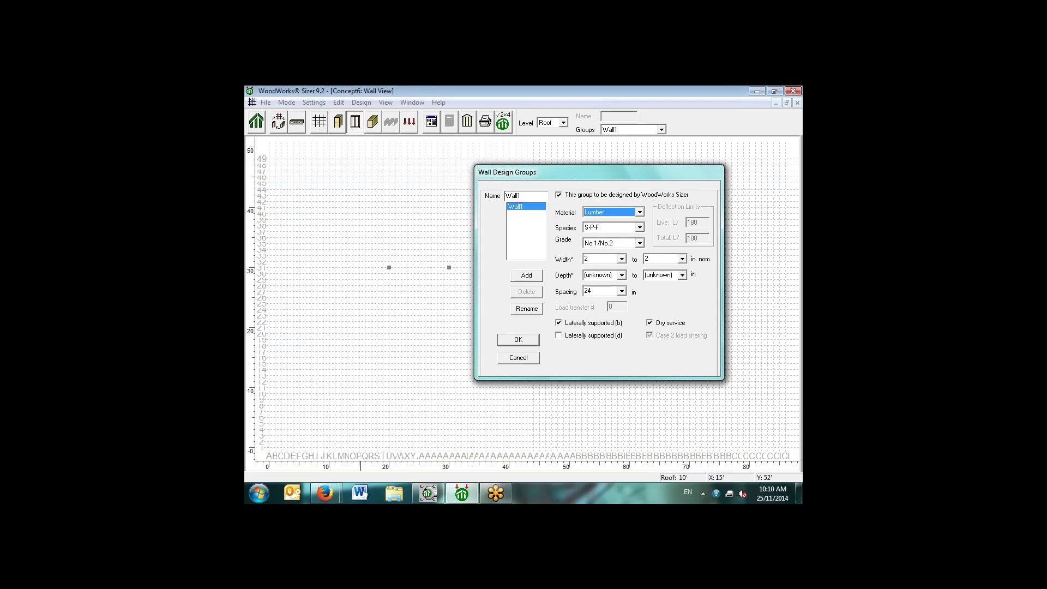
left_click(639, 243)
left_click(610, 267)
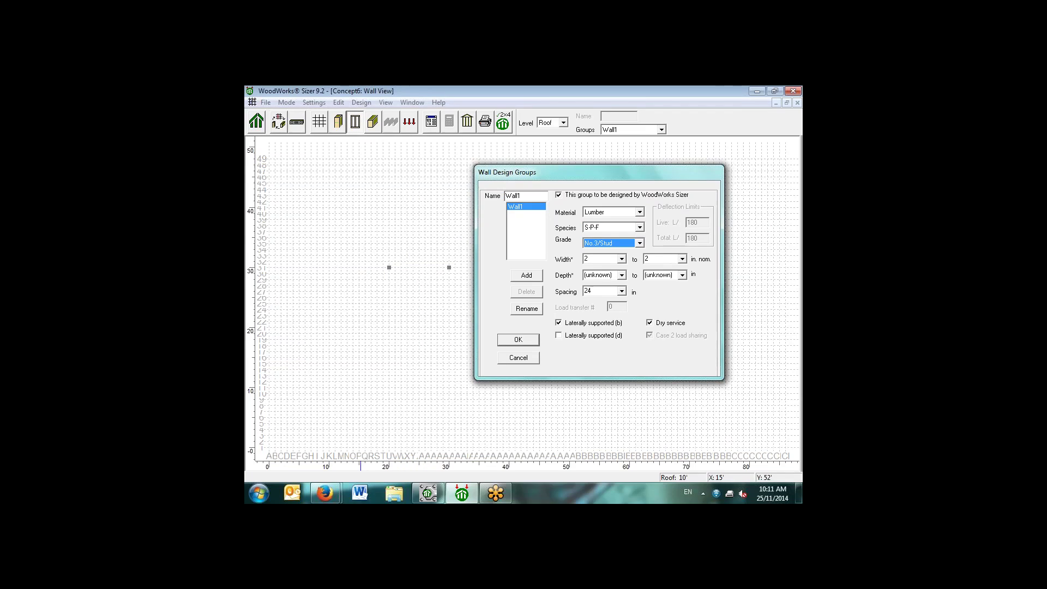
- Choose another stud spacing for Wall1, turn off dry service and accept the wall design group
left_click(621, 291)
left_click(602, 315)
left_click(649, 322)
left_click(518, 340)
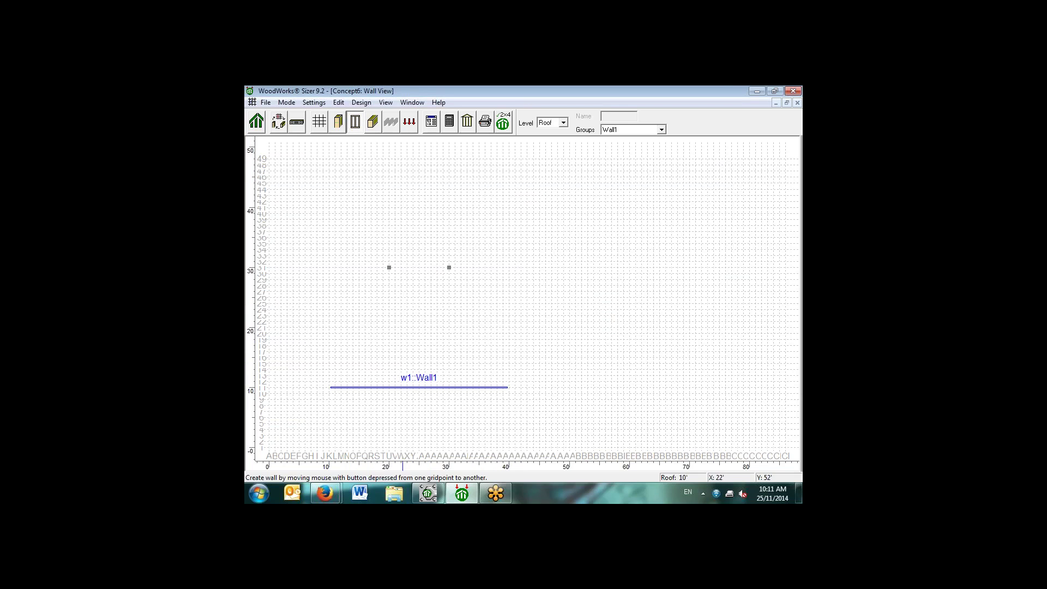
- Try adding extra intersecting gridlines to the roof level grid, near X 26 ft, Y 33 ft
left_click(319, 121)
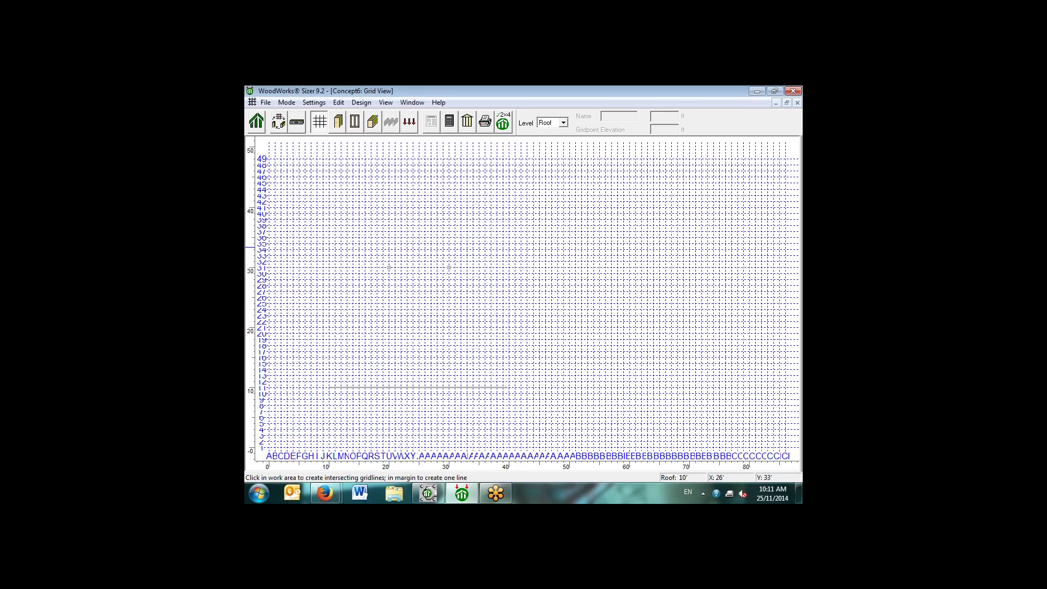
left_click(425, 247)
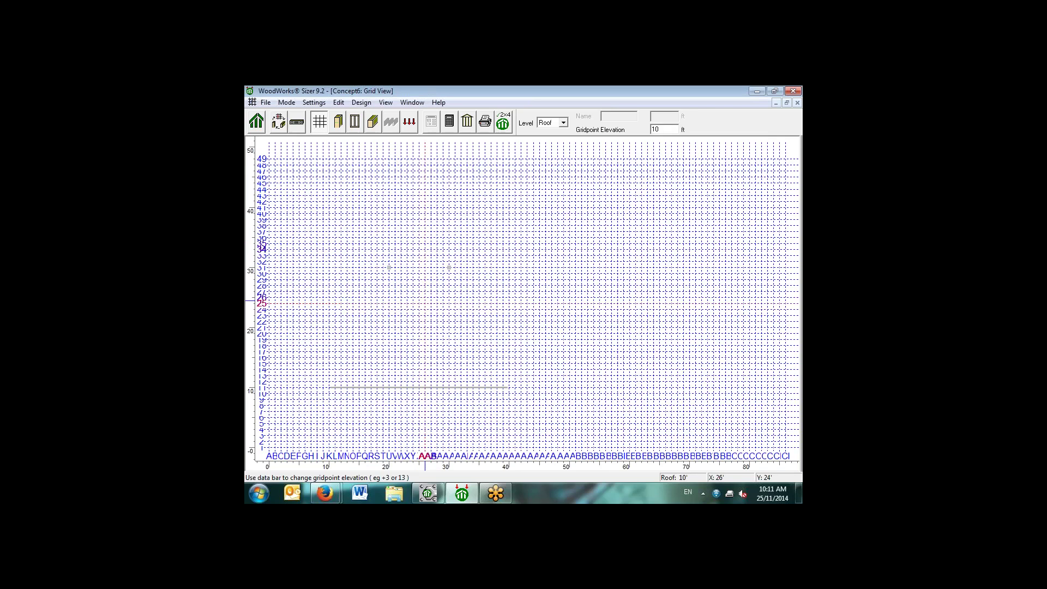
right_click(426, 299)
left_click(413, 297)
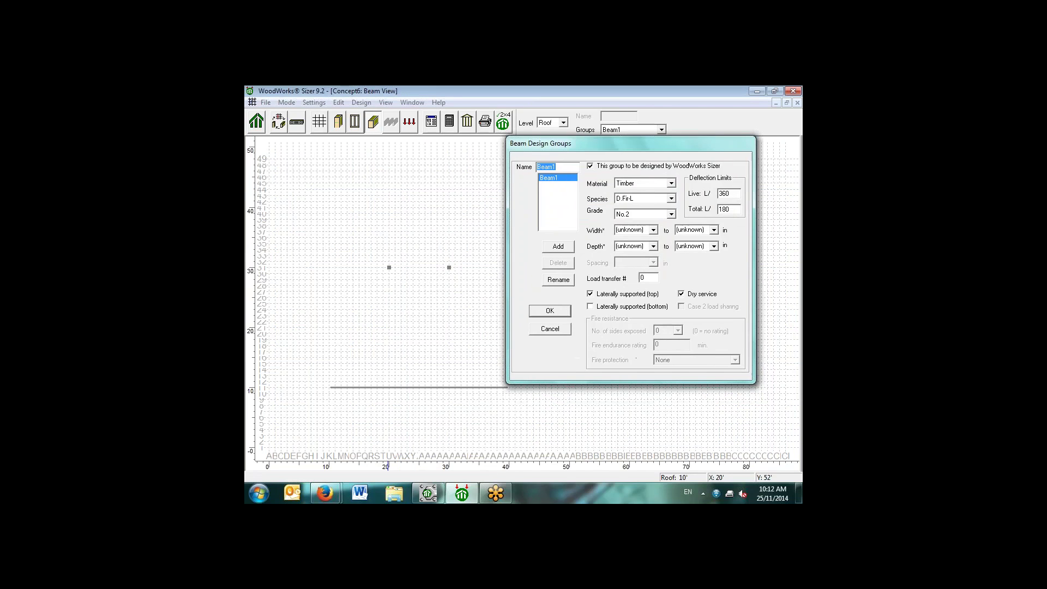
- Rename the beam design group Beam1 as "glulam" and set its material to Glulam-EX
type("glulam")
left_click(557, 280)
left_click(671, 183)
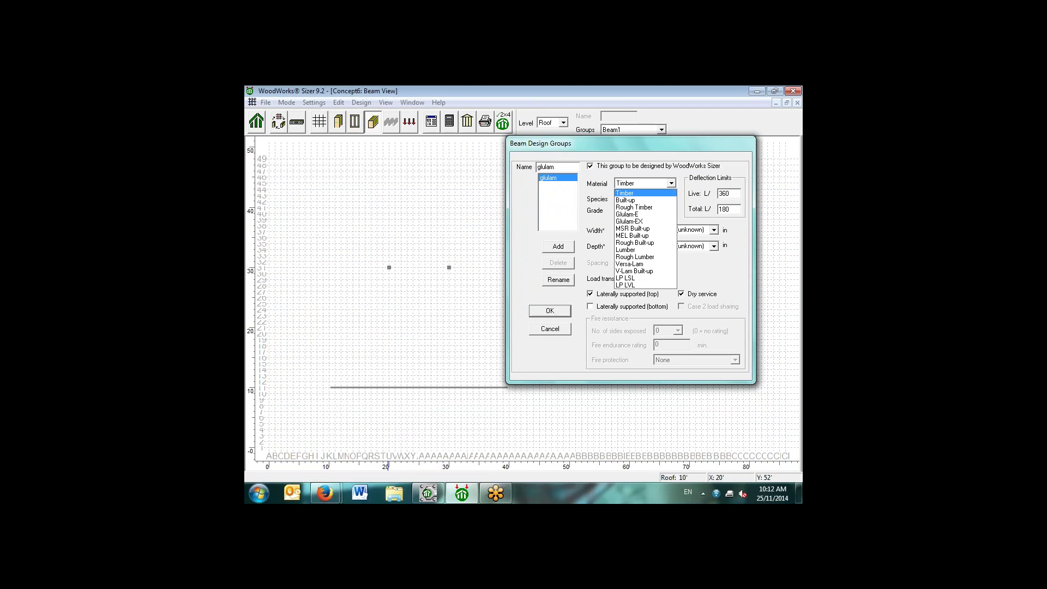
key("Down")
key("Down")
key("Down")
key("Down")
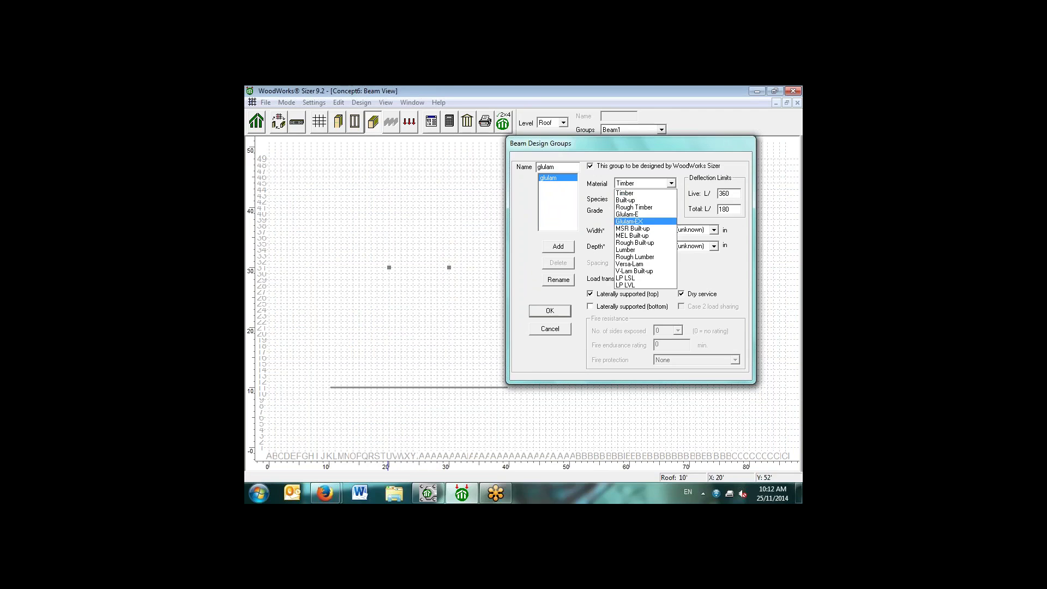
key("Return")
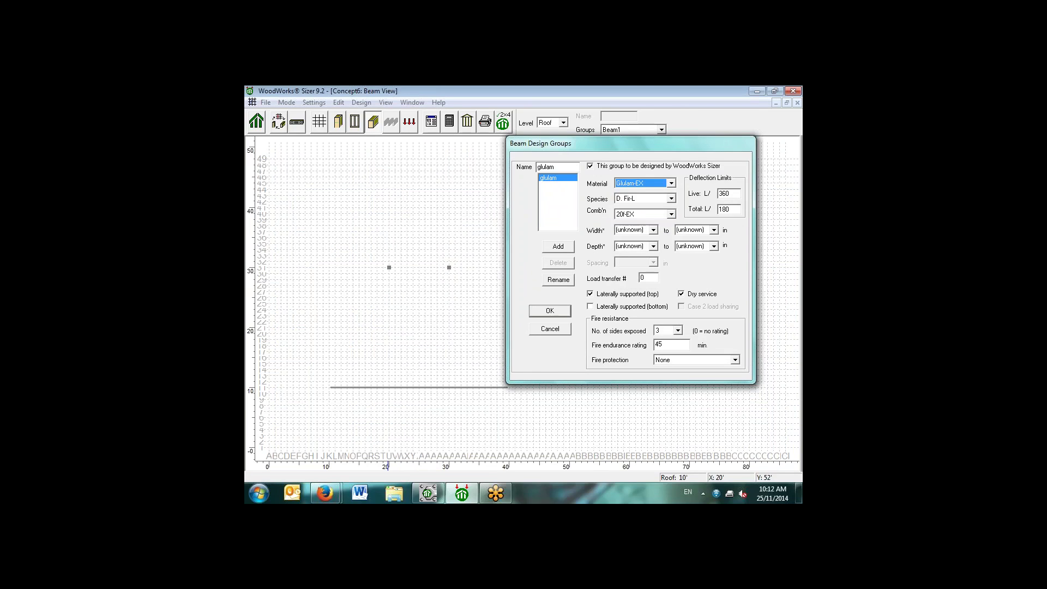
- Set the glulam group's species to Spruce-Pine, turn off dry service and accept the group
key("Tab")
key("alt+Down")
key("Down")
key("Return")
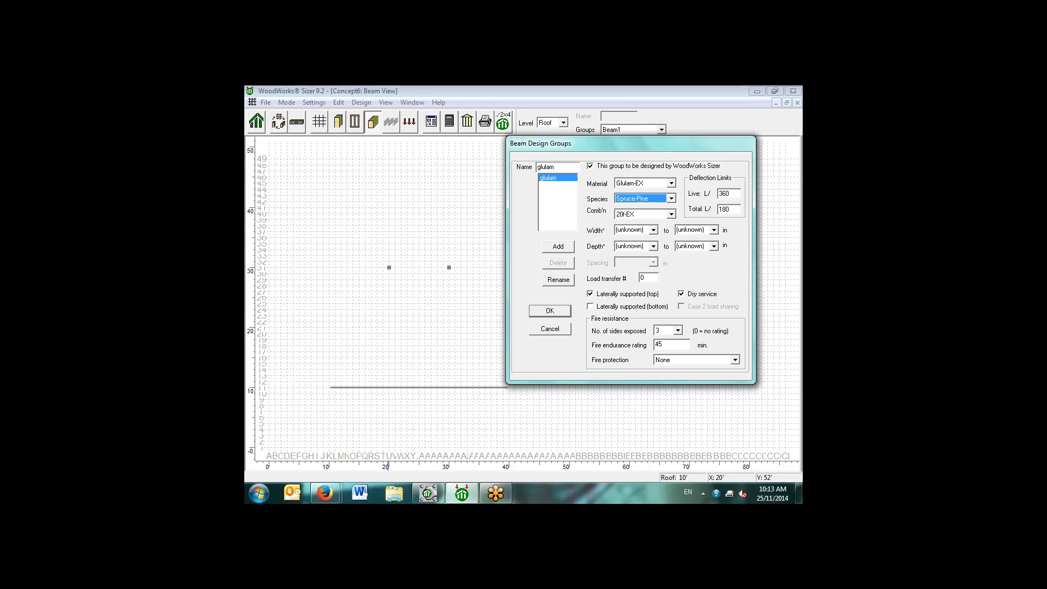
left_click(681, 293)
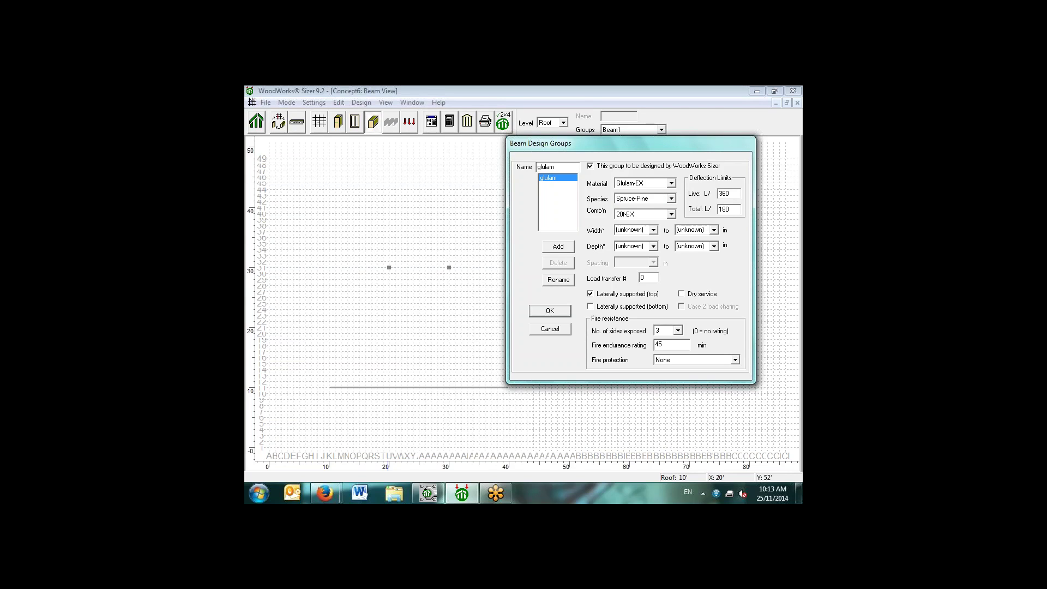
left_click(550, 310)
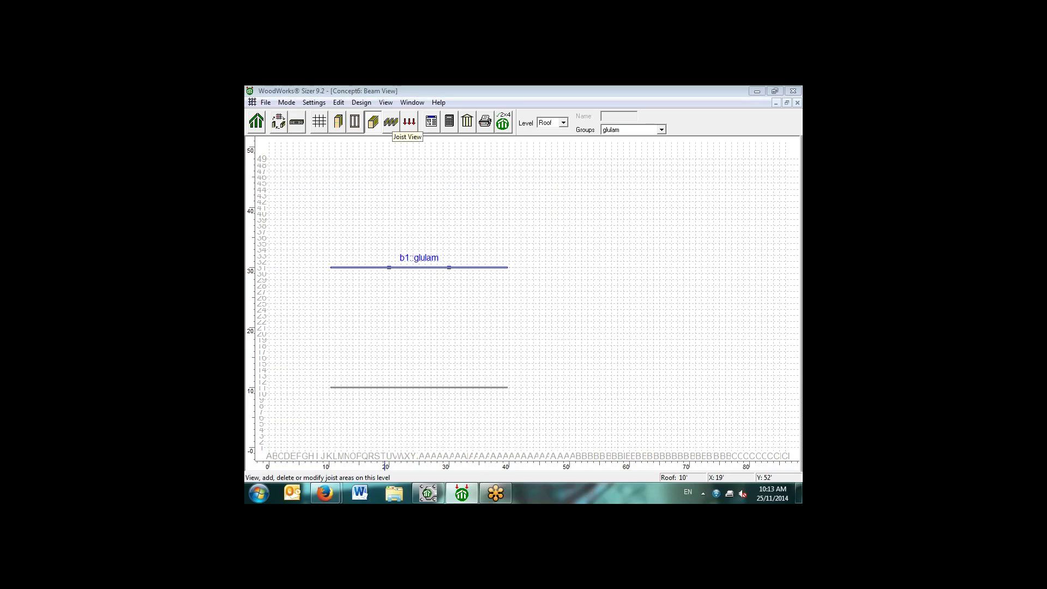
- Set the roof joist design group Roof_Jst1 to Versa-Lam material, turn off dry service and accept the group
left_click(391, 121)
left_click(431, 121)
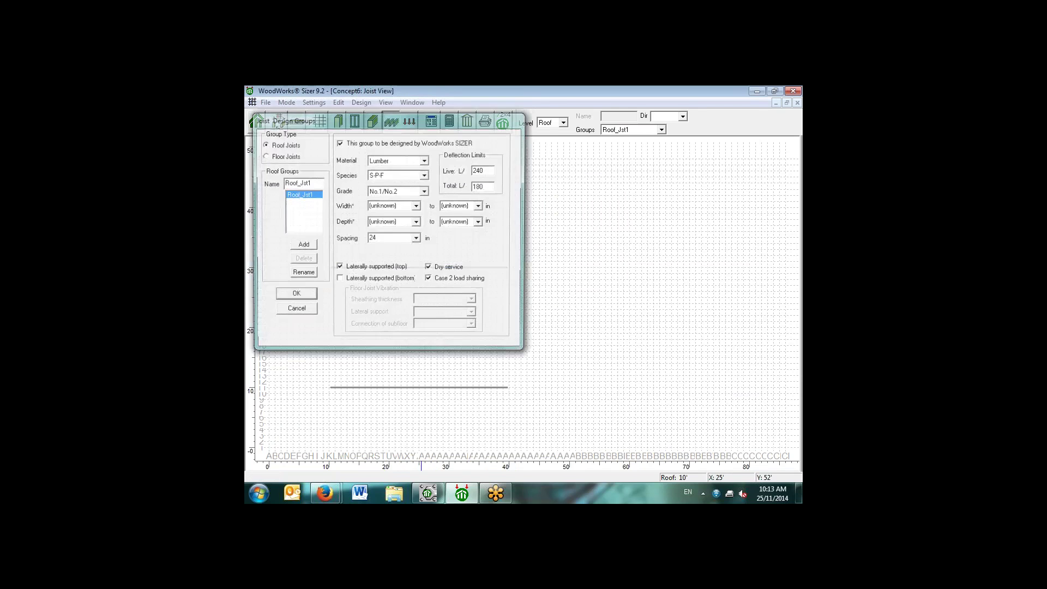
left_click_drag(395, 122, 636, 155)
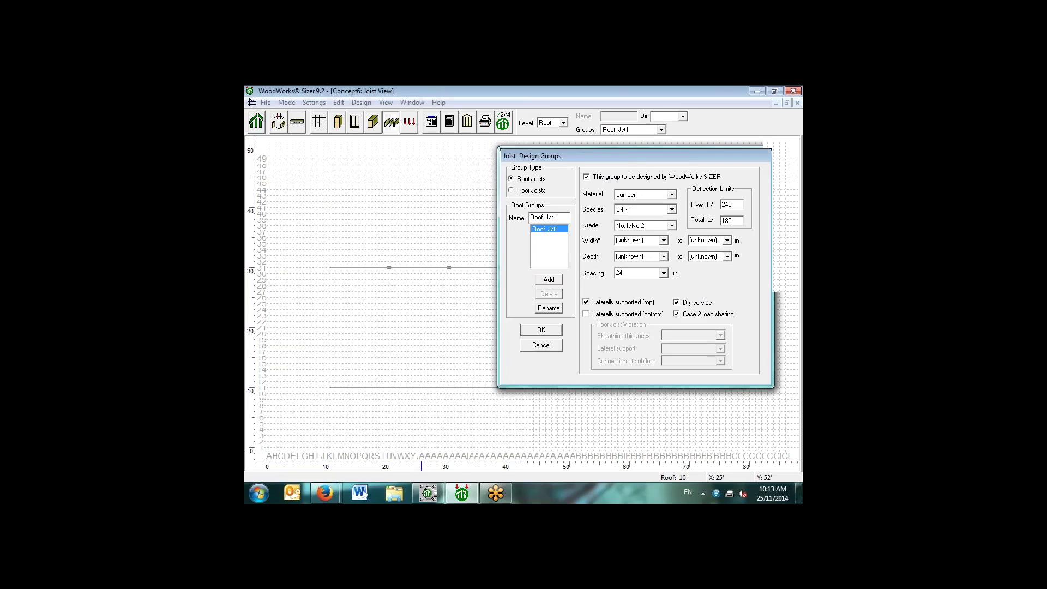
left_click(672, 194)
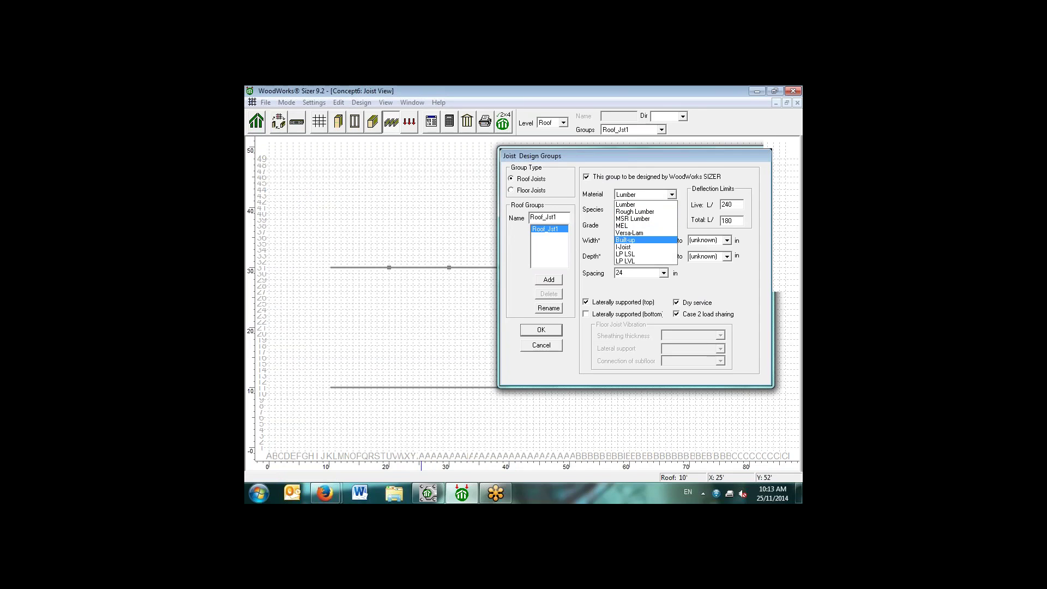
left_click(630, 233)
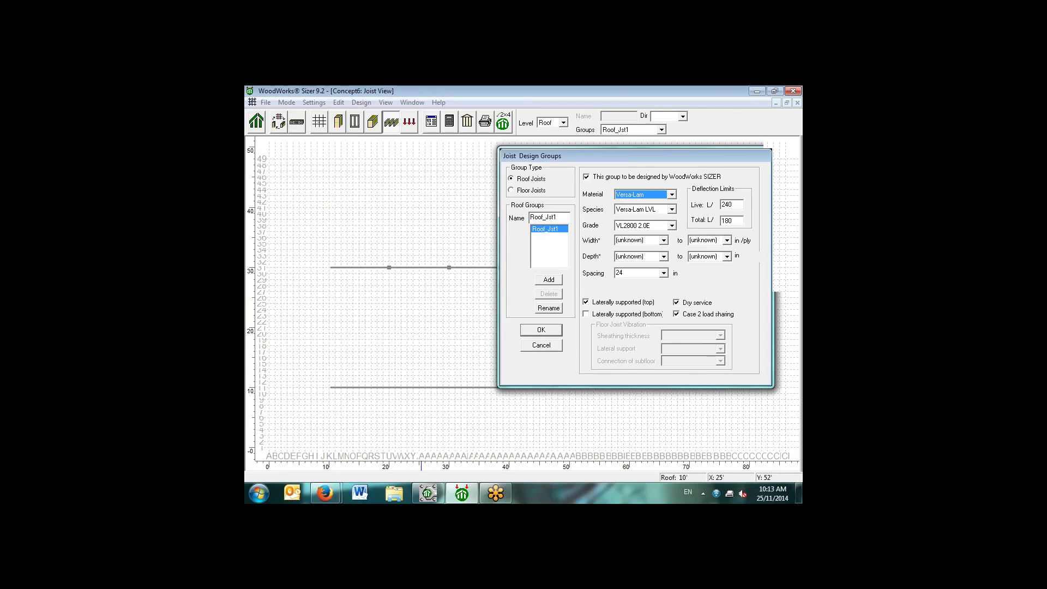
left_click(676, 302)
left_click(540, 330)
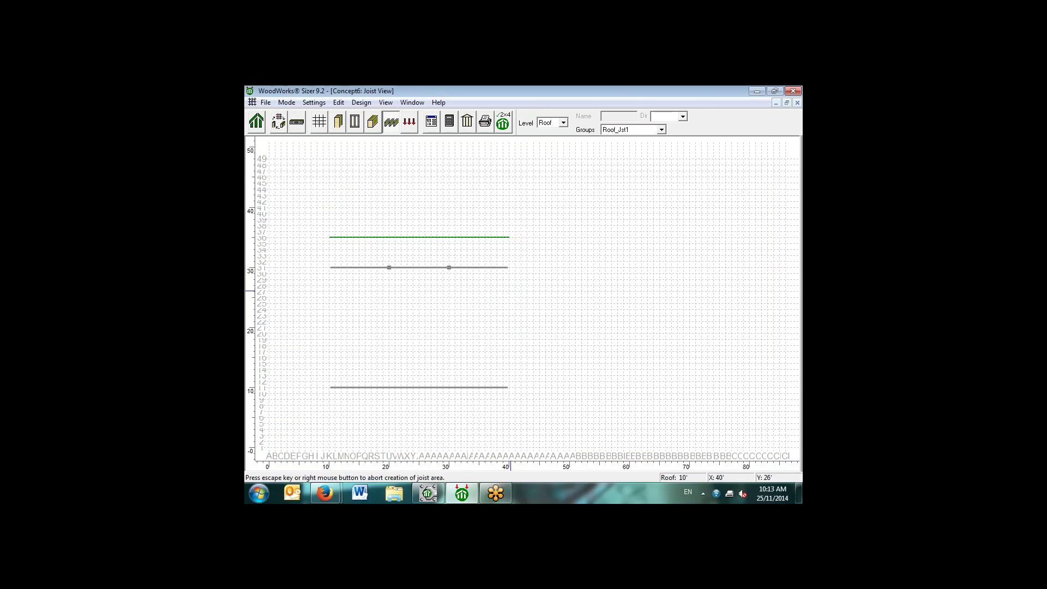
- Draw a rectangular Roof_Jst1 joist area from X 10 ft, Y 35 ft to X 40 ft, Y 7 ft, enclosing the beam and wall
left_click(512, 390)
left_click(509, 405)
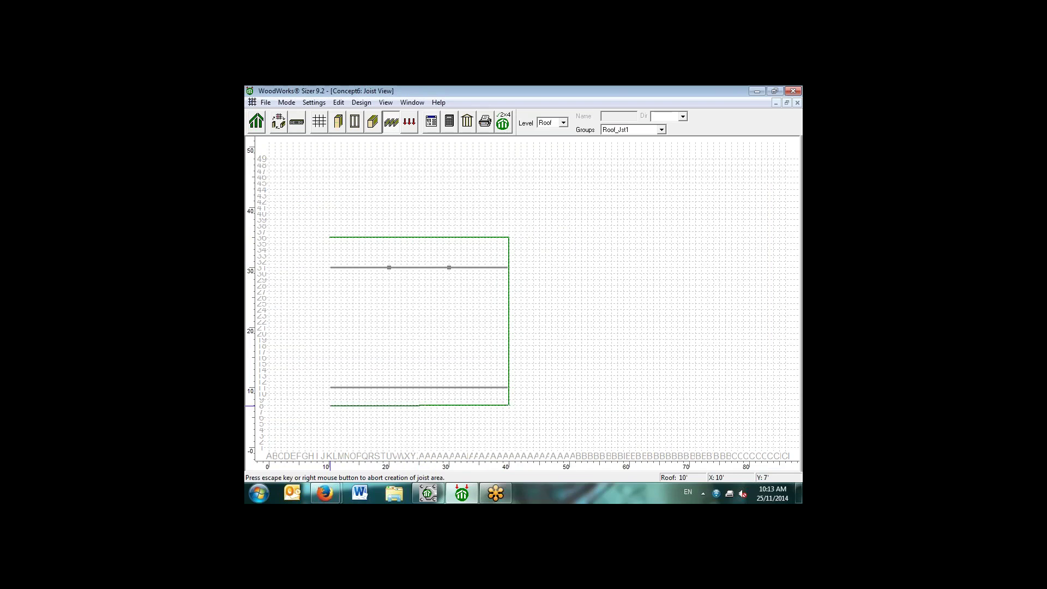
left_click(329, 405)
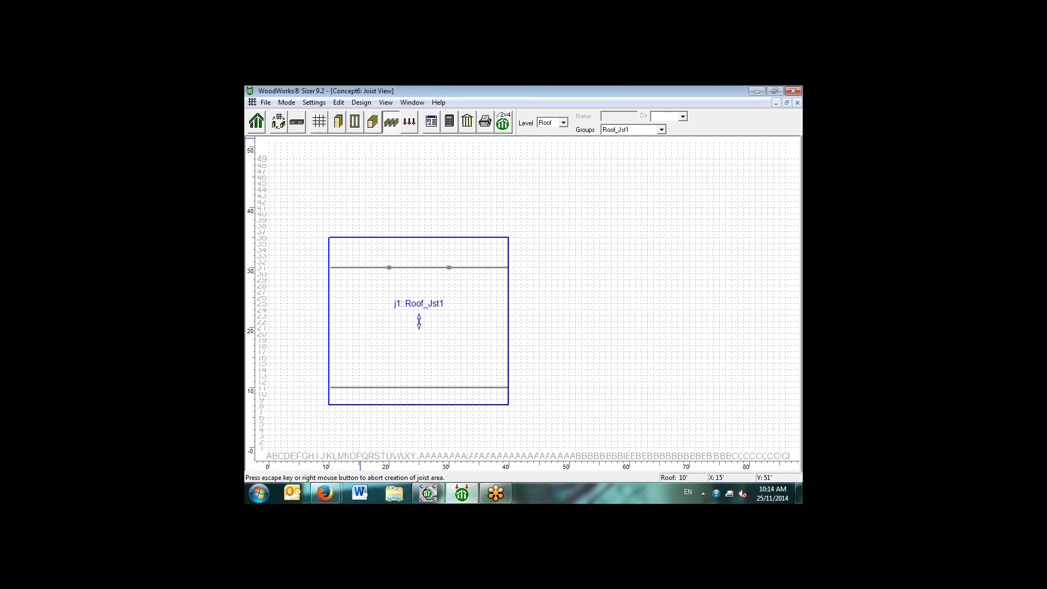
- View the structure's elevation along north-south gridline R at 17 ft
left_click(319, 121)
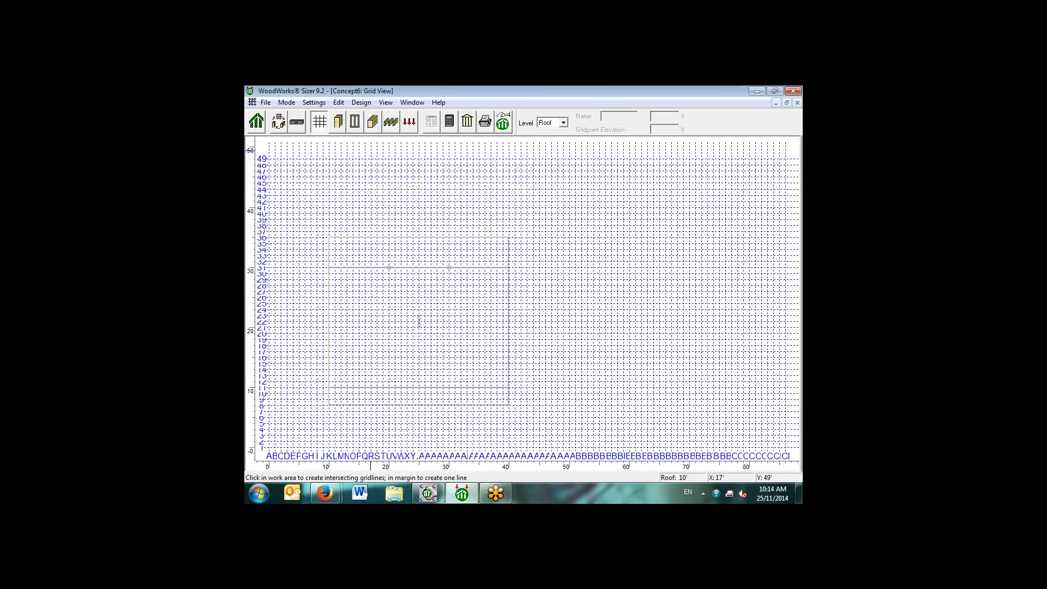
left_click(371, 151)
left_click(467, 121)
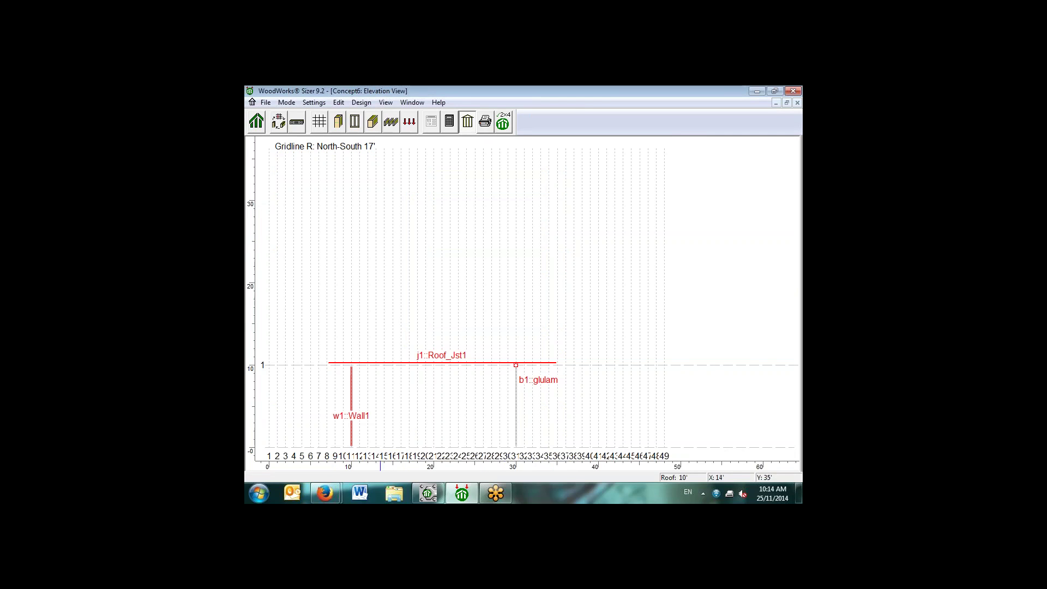
- Raise the roof gridpoint at gridlines U and 31 to an elevation of 14 ft
left_click(320, 121)
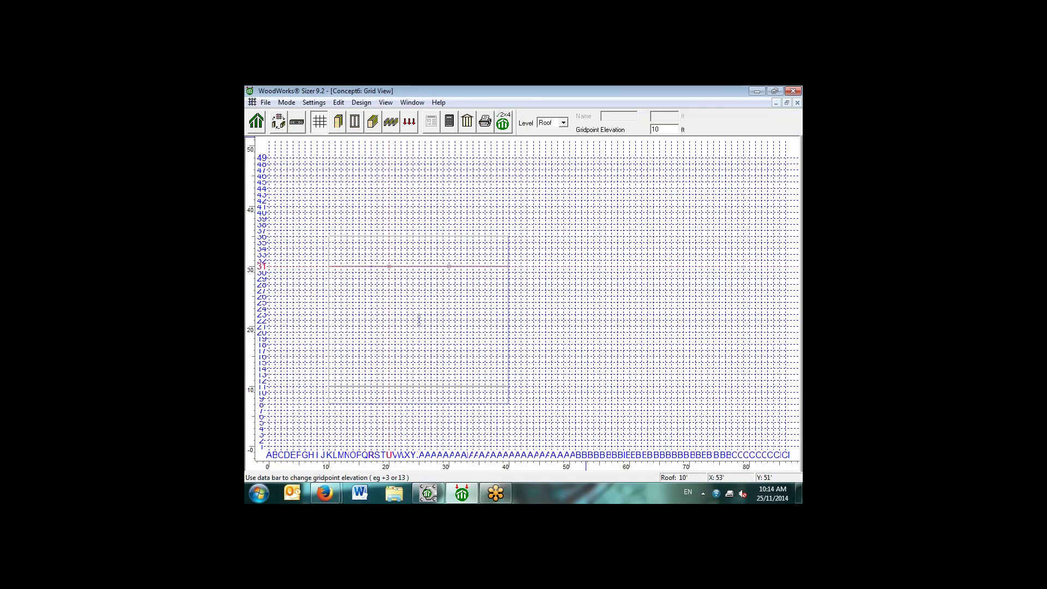
double_click(656, 129)
type("14")
key("Return")
key("Return")
- Raise the roof gridpoint at gridlines AE and 31 to 14 ft, and view the elevation along gridline L
left_click(448, 267)
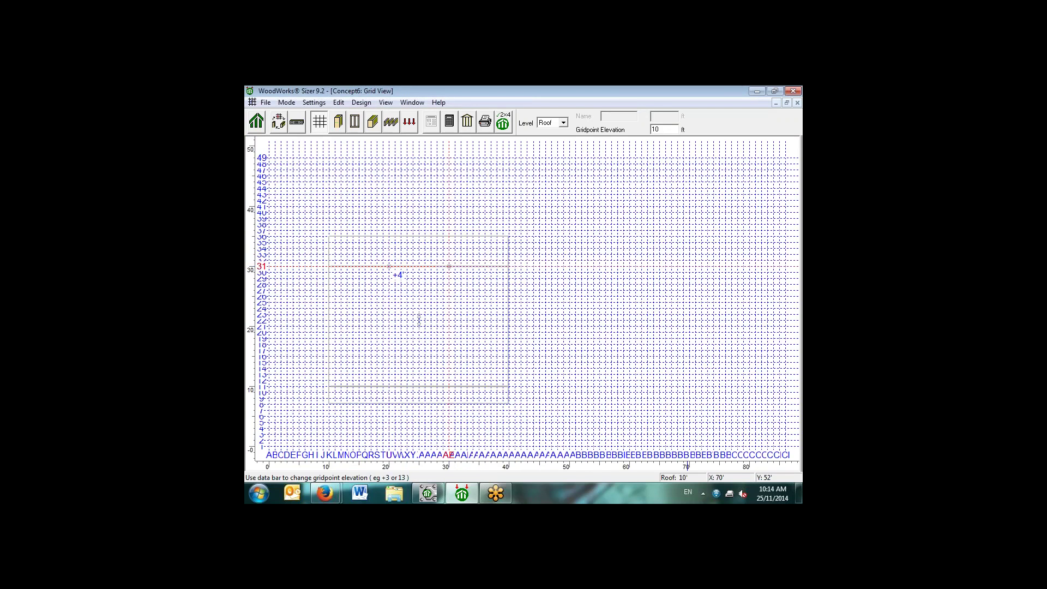
double_click(657, 129)
type("1")
key("Return")
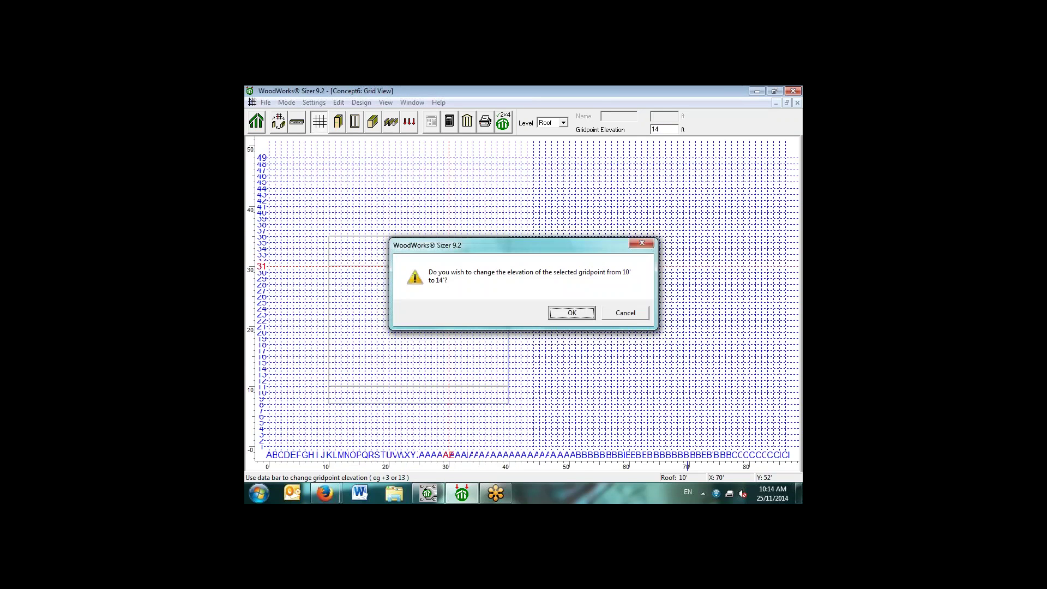
left_click(568, 312)
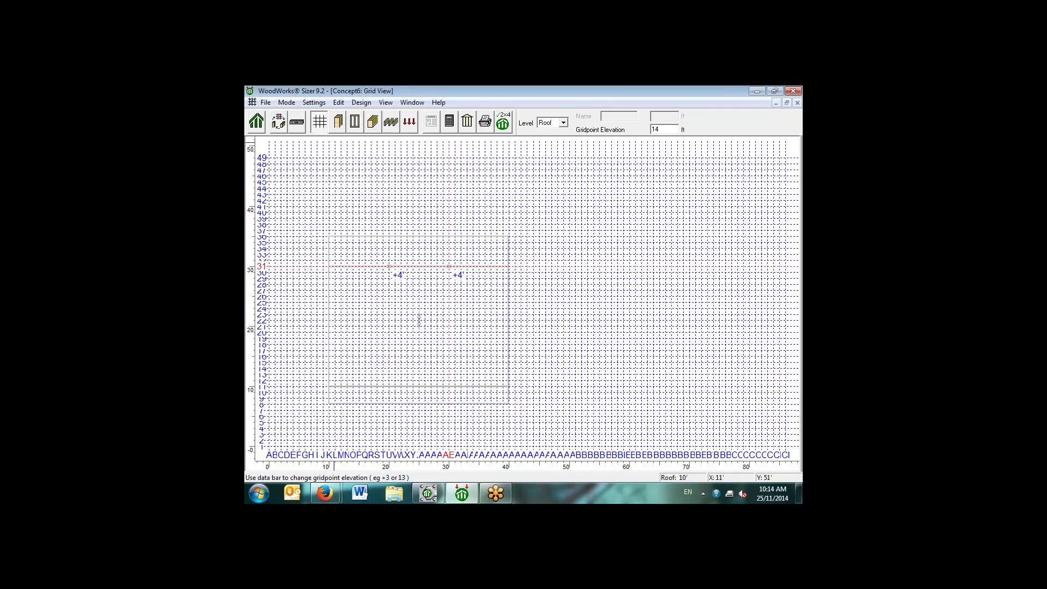
left_click(335, 148)
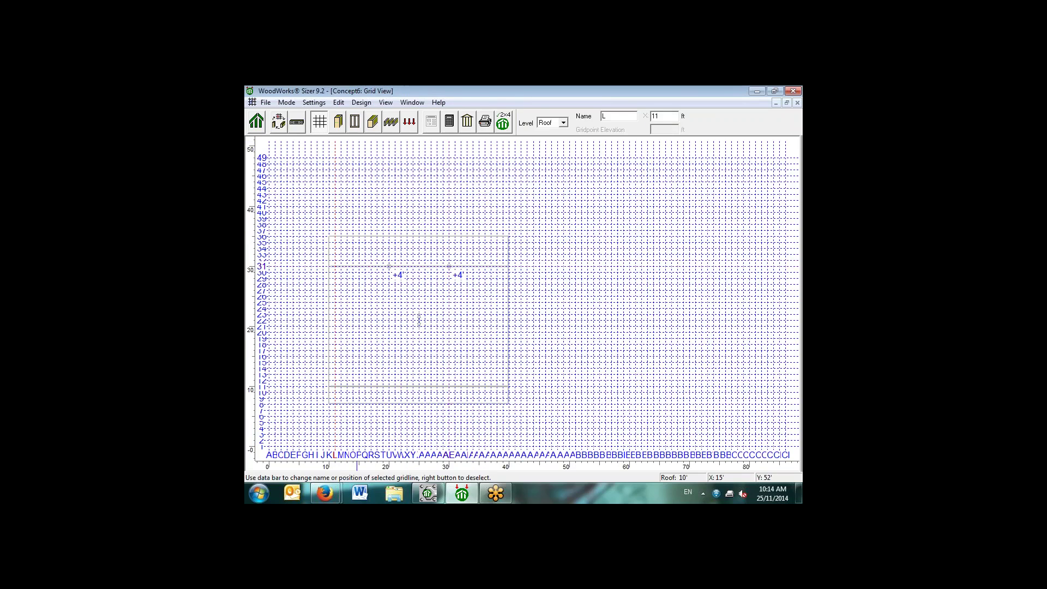
left_click(467, 122)
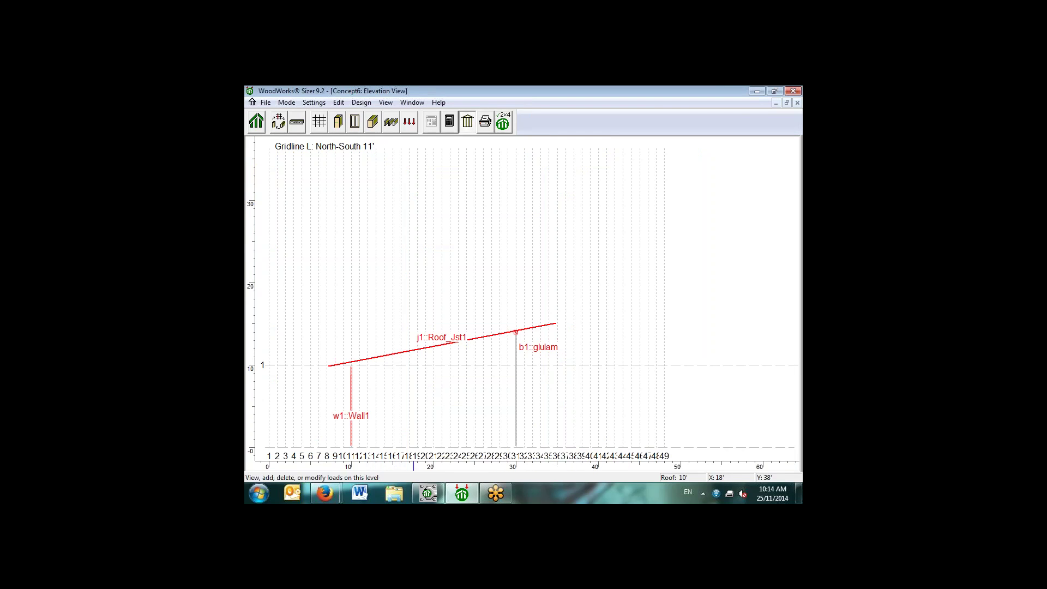
- Apply a 10 psf dead area load with low importance over the whole roof joist area
left_click(409, 121)
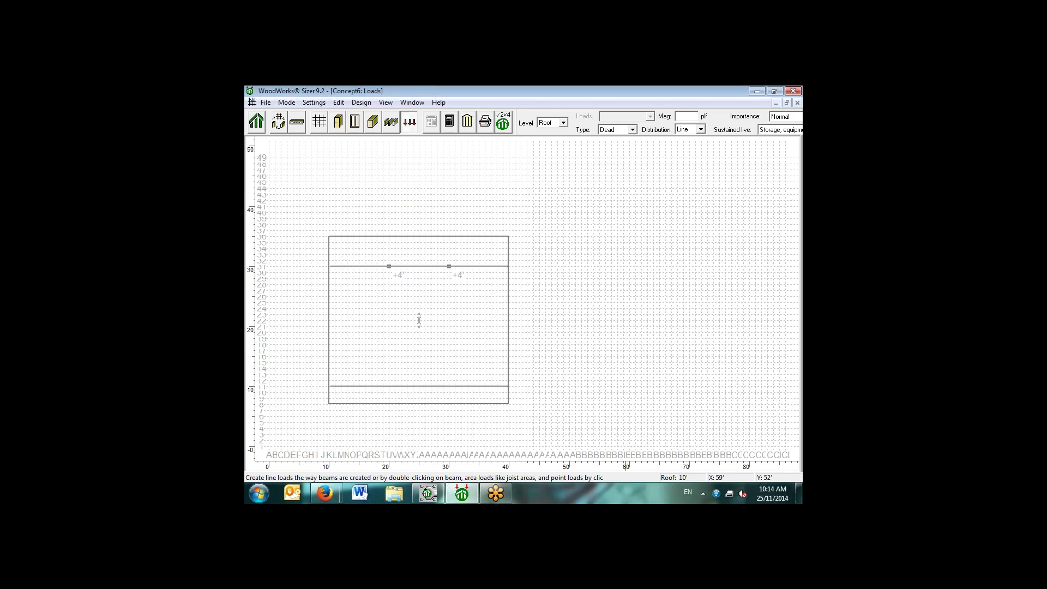
left_click(632, 129)
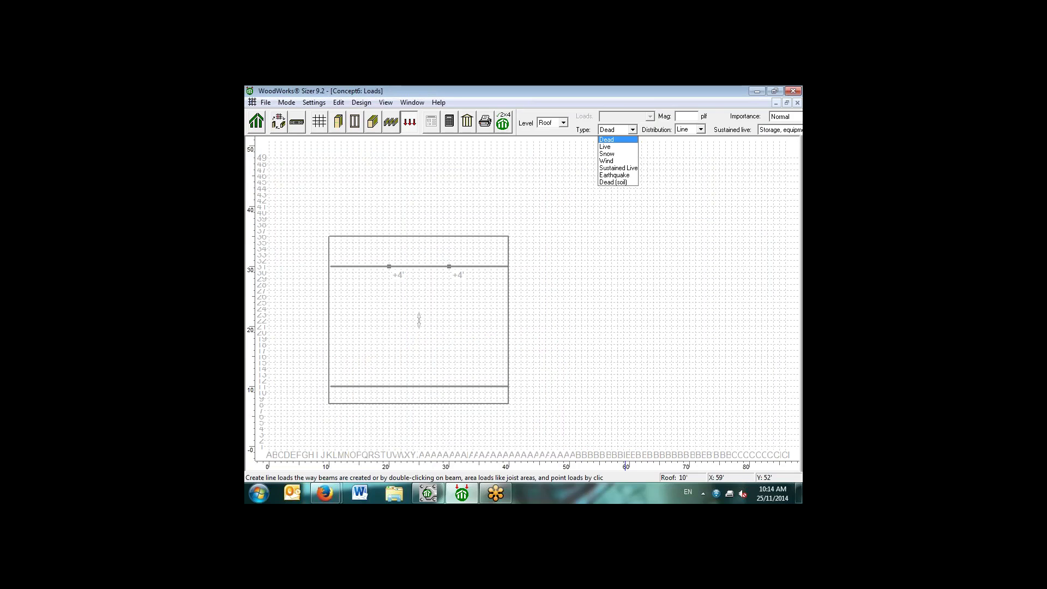
left_click(618, 139)
left_click(701, 129)
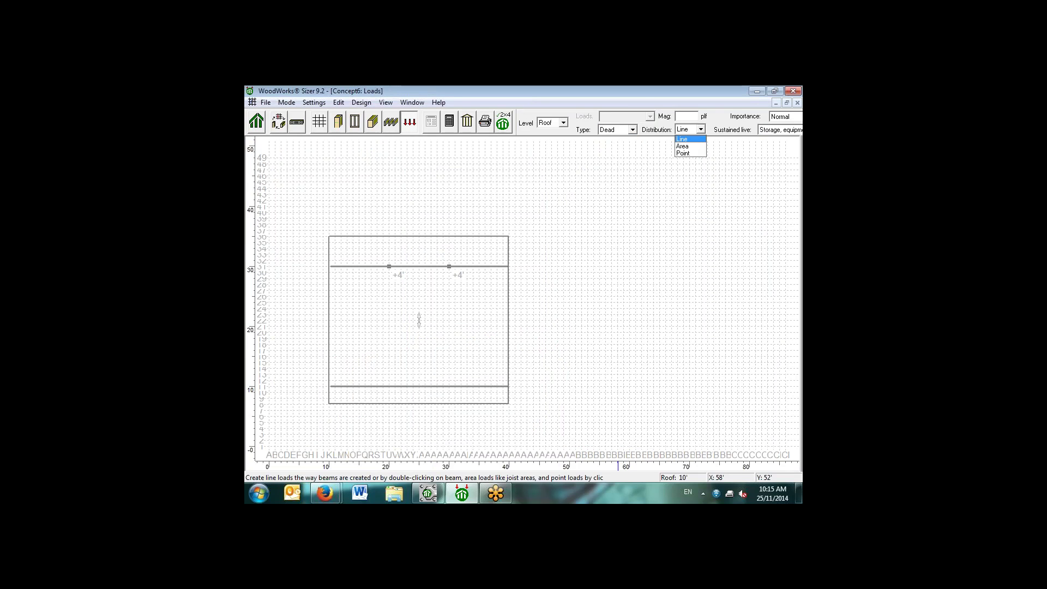
left_click(689, 146)
left_click(785, 116)
key("Up")
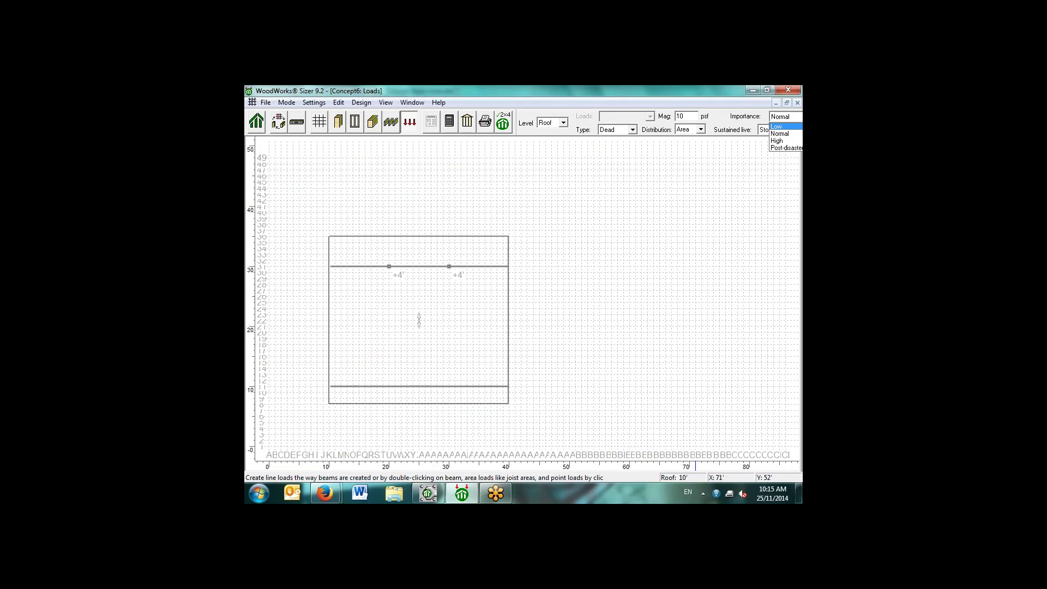
key("Return")
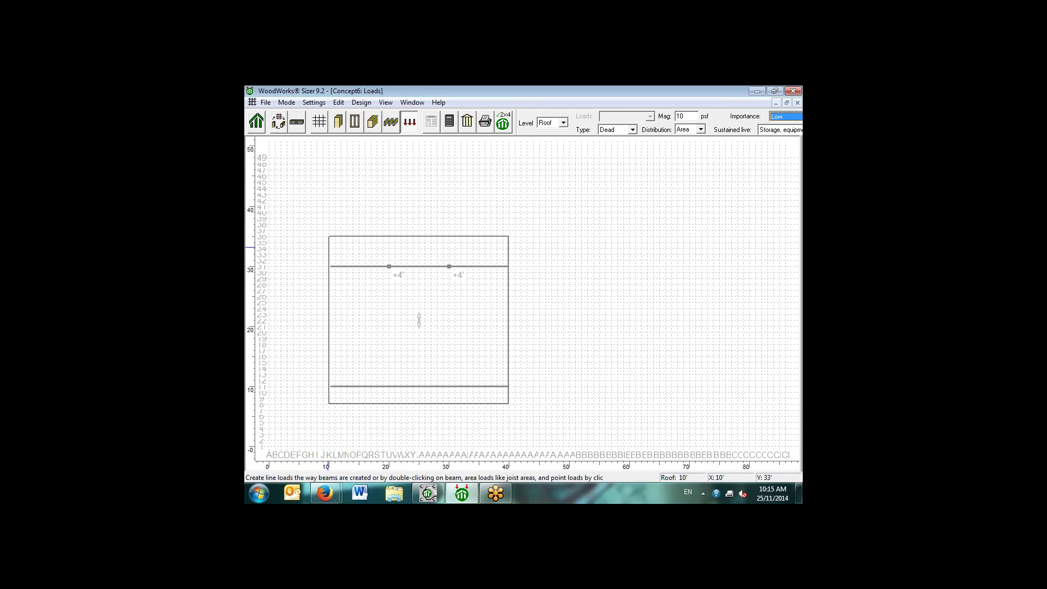
left_click(329, 237)
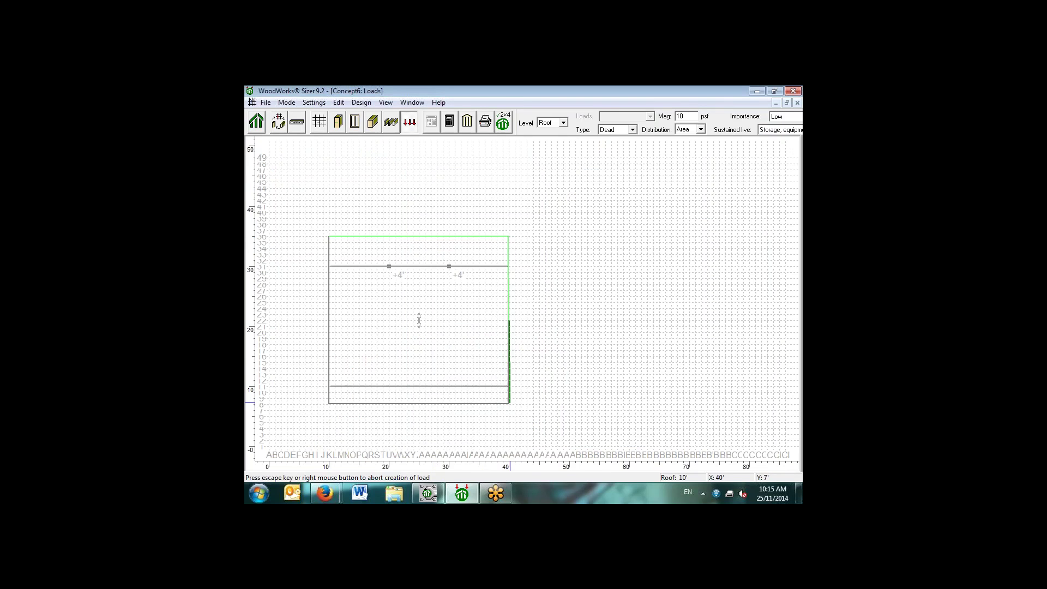
left_click(509, 404)
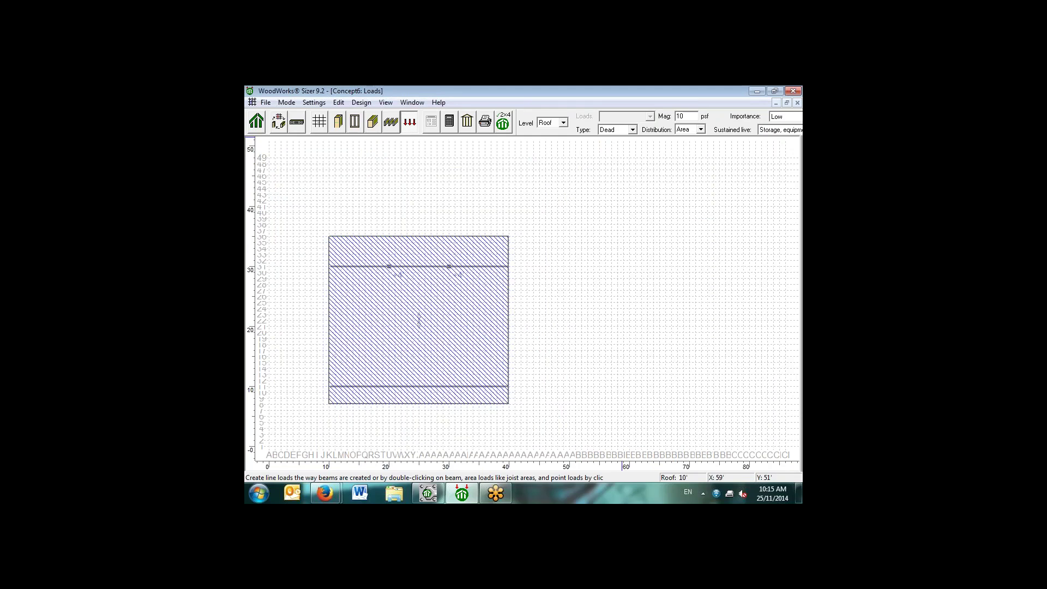
- Apply a 40 psf snow area load over the whole roof joist area
left_click(632, 129)
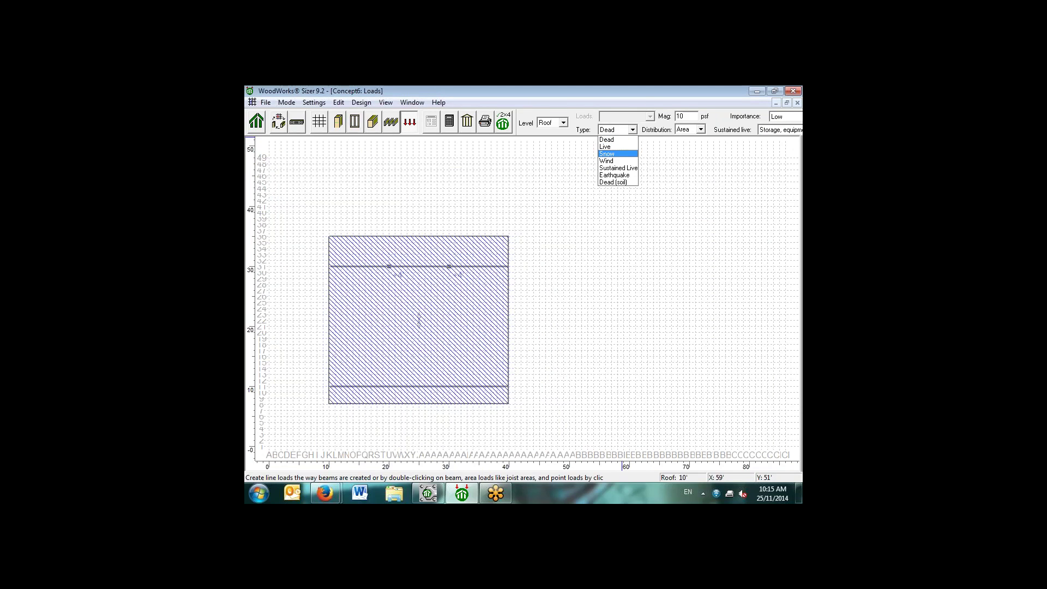
left_click(618, 153)
double_click(681, 116)
type("40")
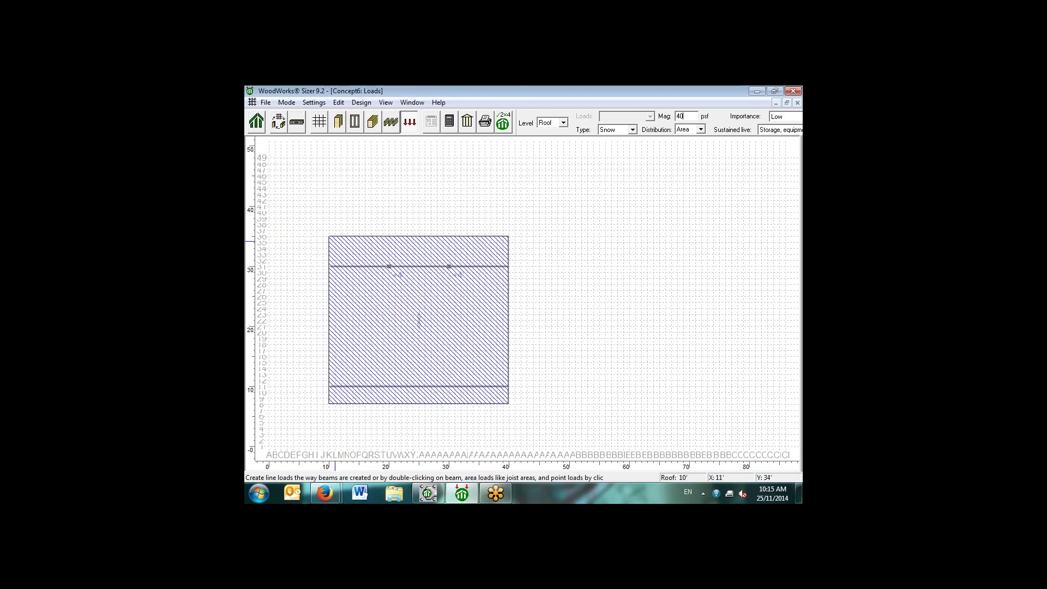
left_click_drag(334, 237, 508, 237)
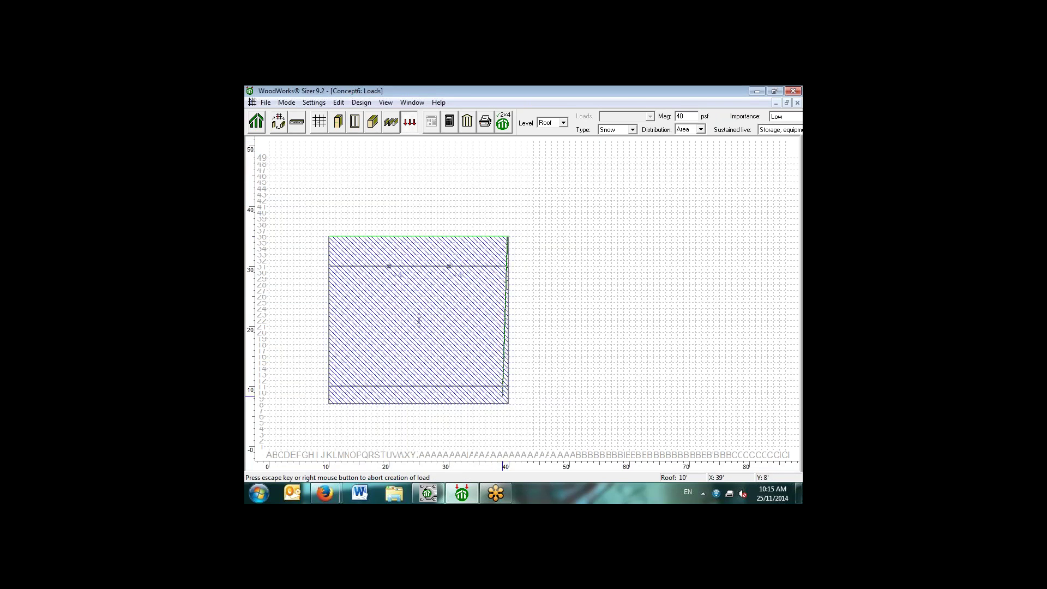
left_click(329, 404)
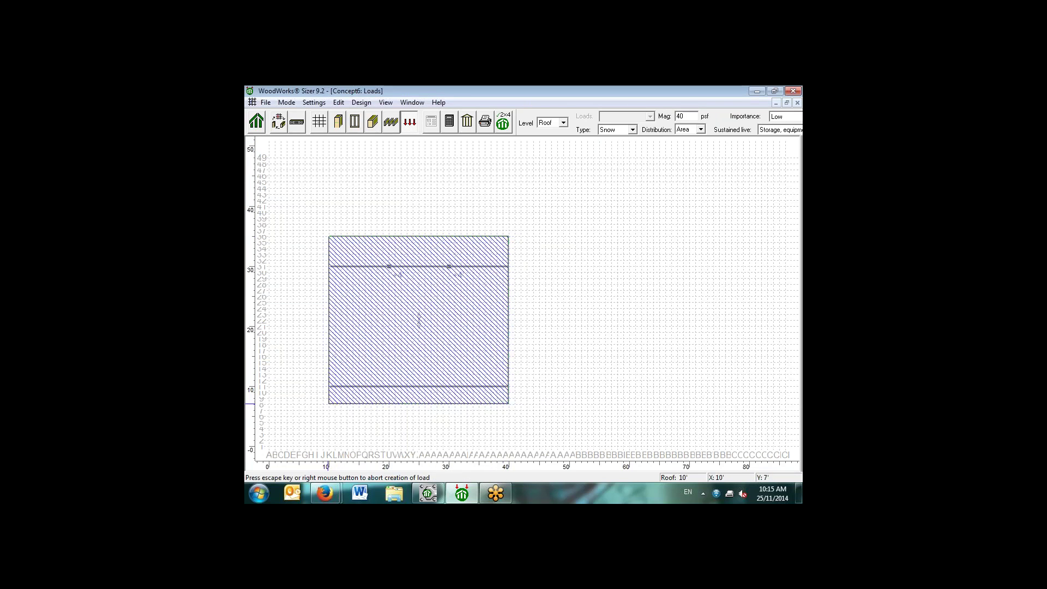
- Apply a -5 psf wind uplift area load over the whole roof joist area
left_click(631, 129)
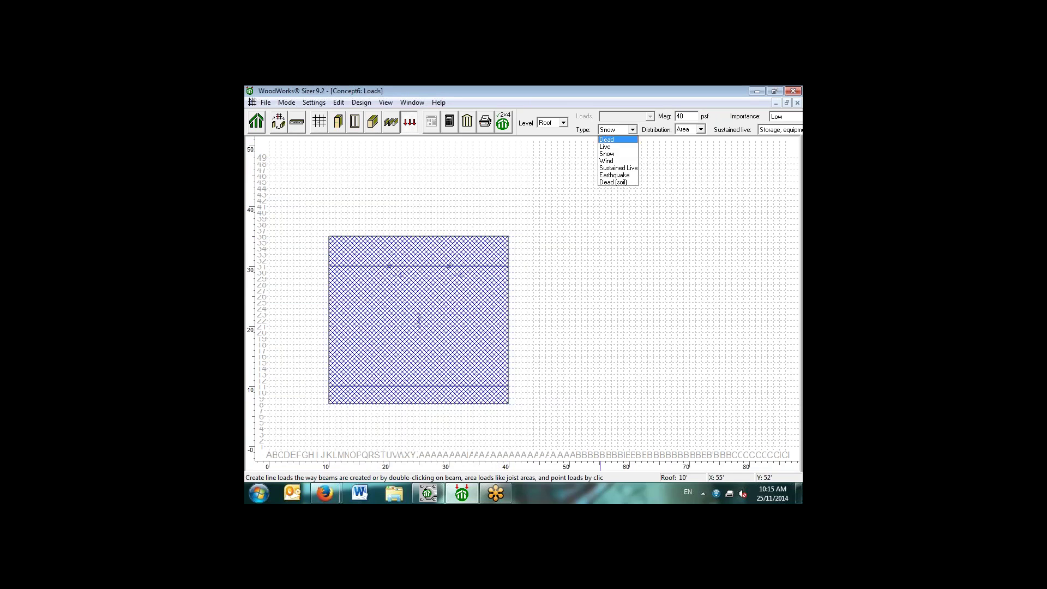
left_click(615, 161)
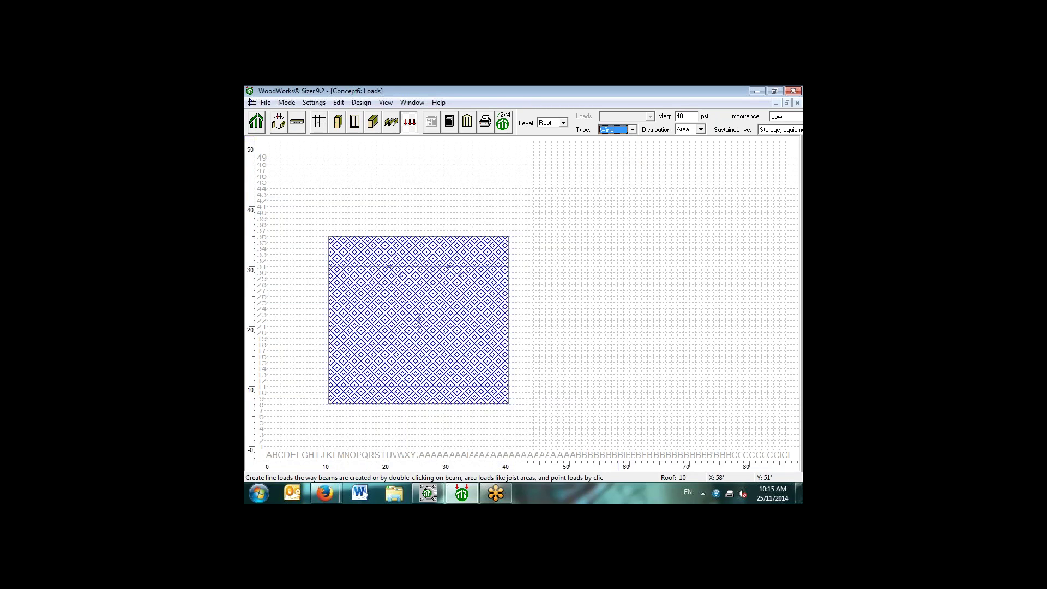
double_click(680, 116)
type("-5")
left_click(329, 237)
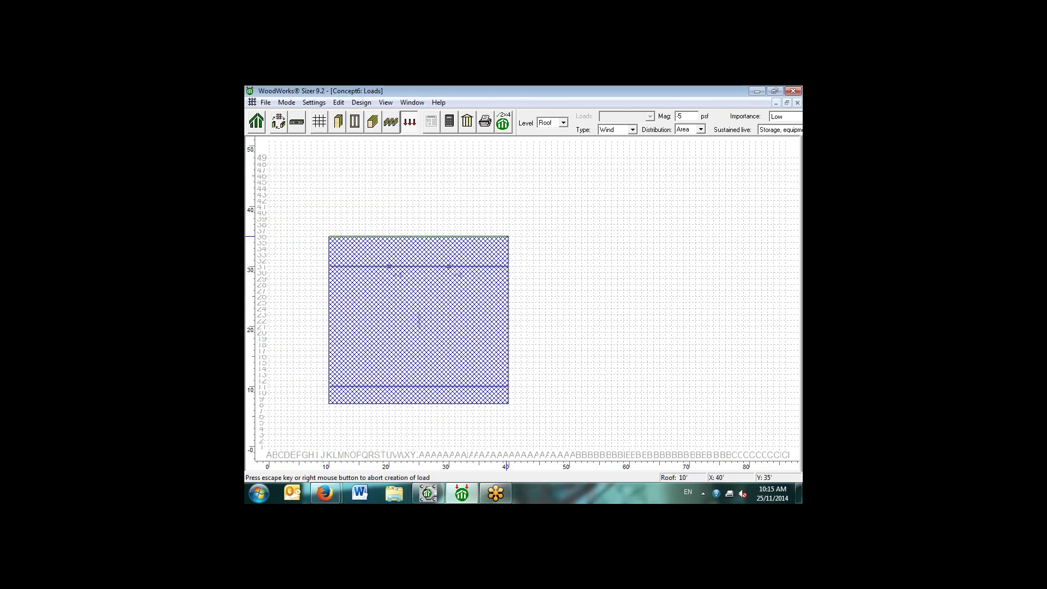
left_click(509, 404)
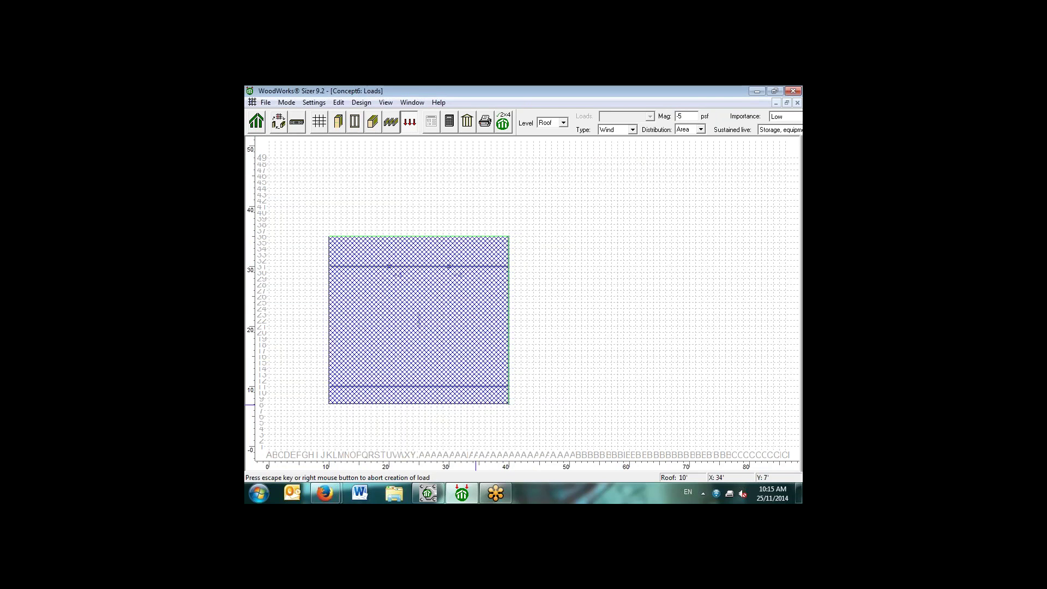
left_click(330, 404)
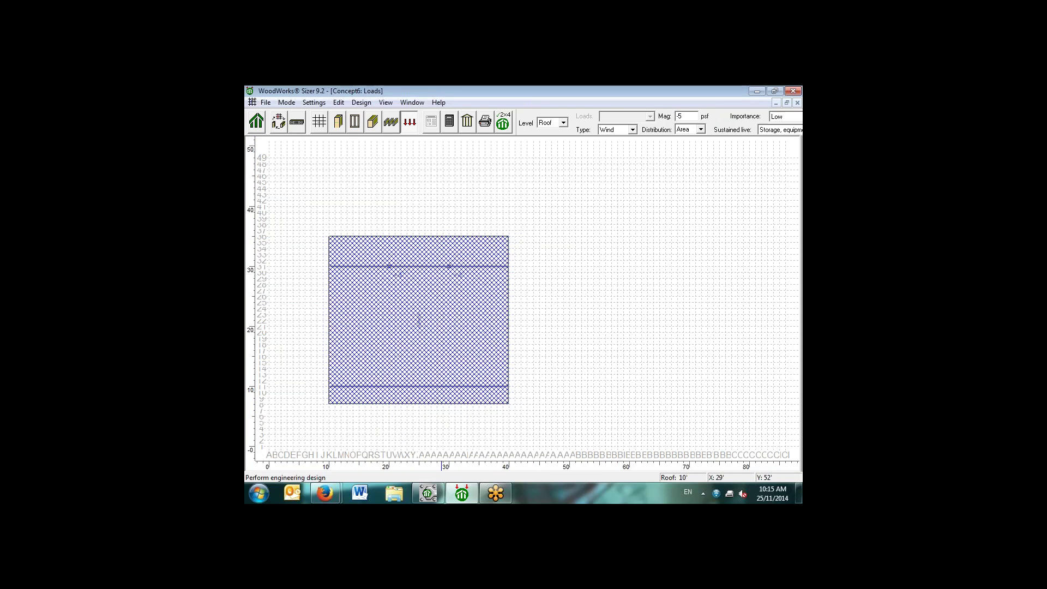
- Run the engineering design and review the suggested sections, critical members and design notes in the results by group
left_click(449, 121)
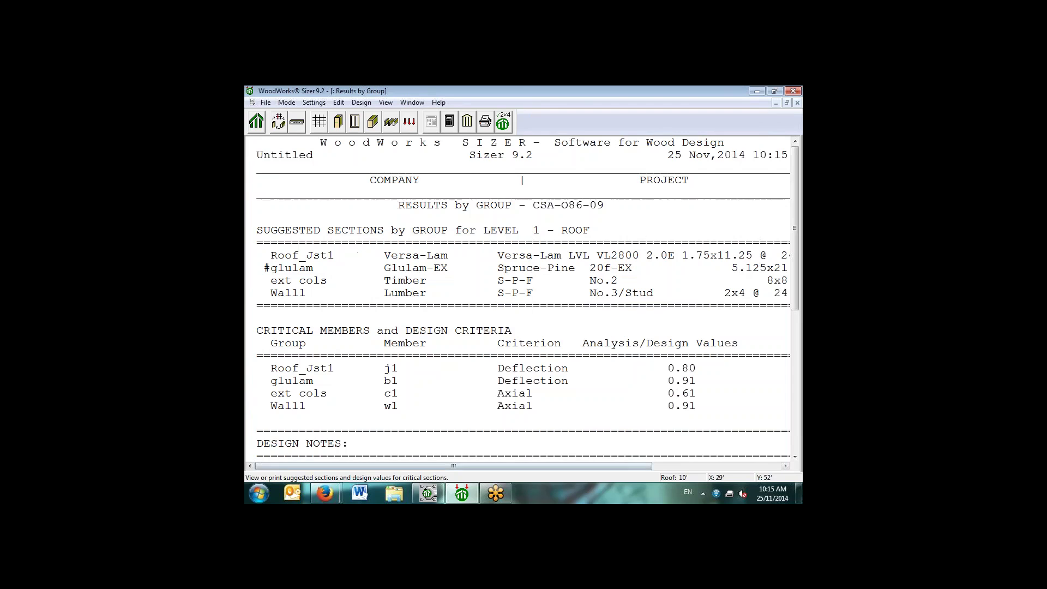
left_click_drag(454, 466, 464, 466)
scroll(516, 304, "right", 1)
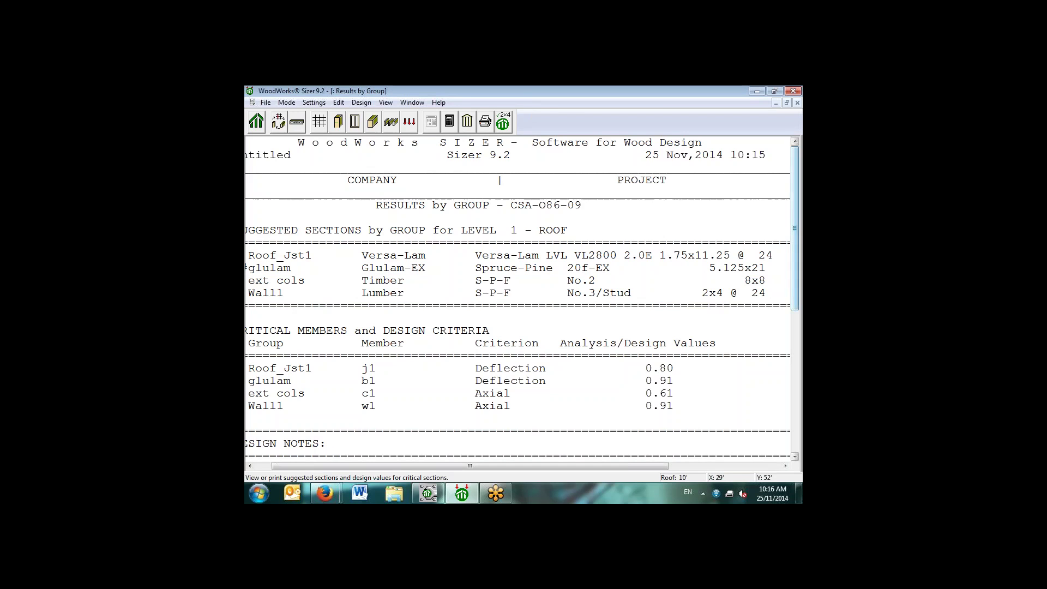
scroll(518, 297, "down", 1)
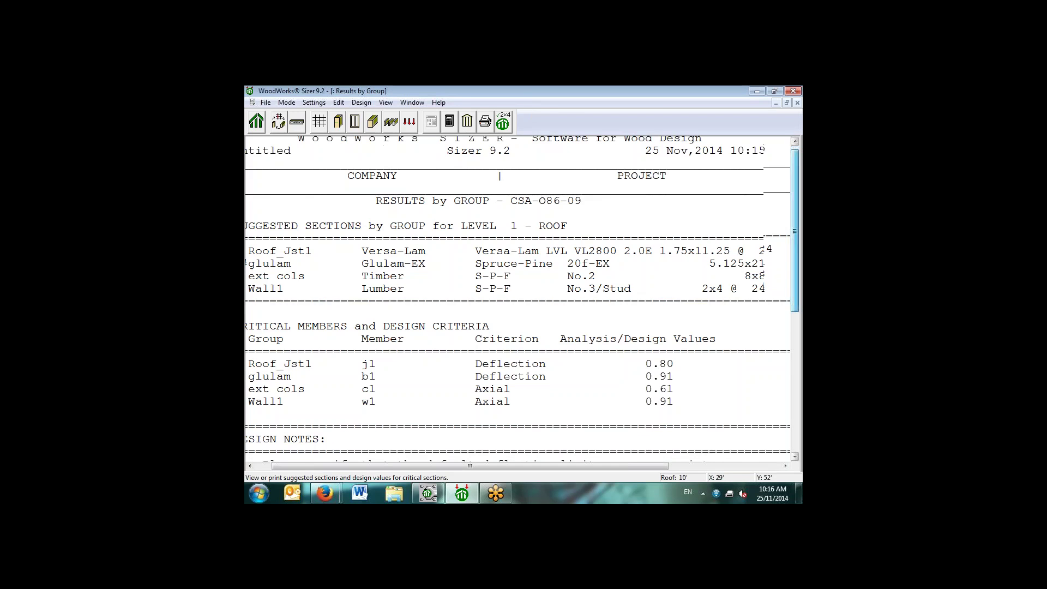
scroll(519, 297, "down", 1)
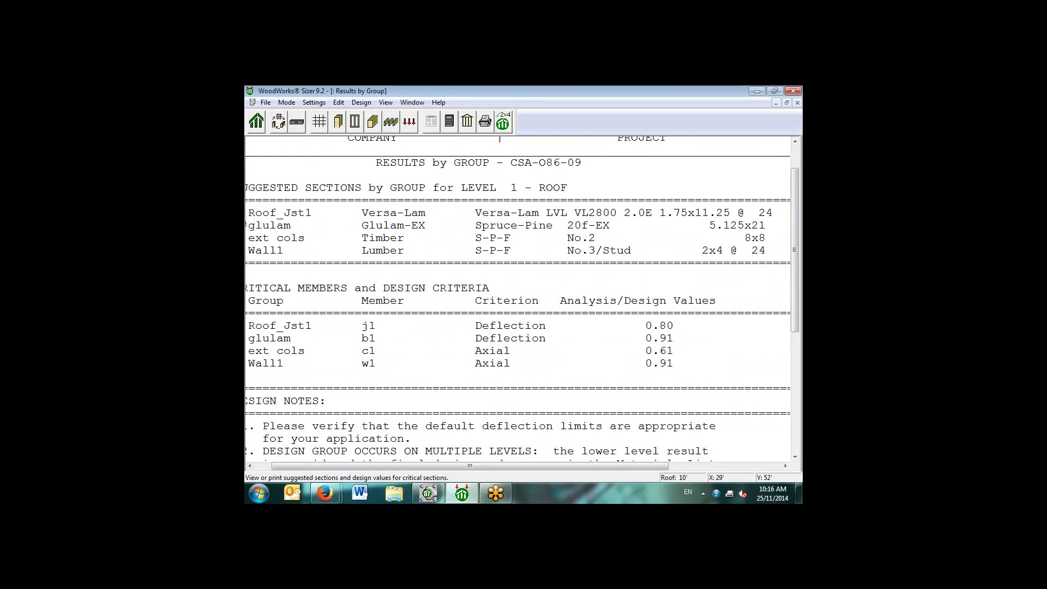
- Finish examining the results by group, and review each member's size, performance ratios and critical criterion in the results by member
left_click_drag(469, 465, 459, 466)
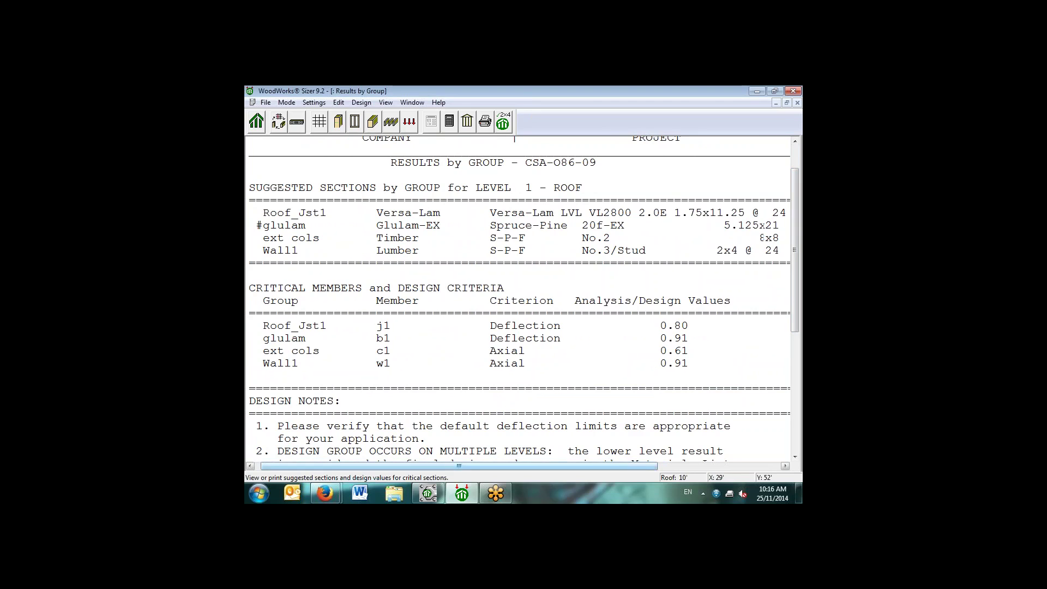
left_click_drag(459, 466, 467, 466)
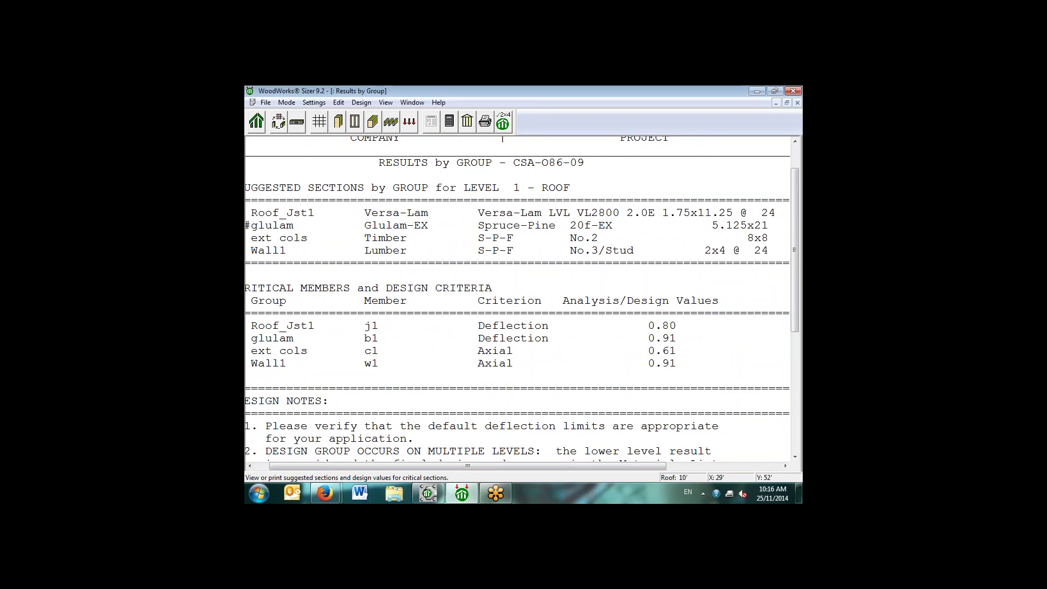
left_click(386, 103)
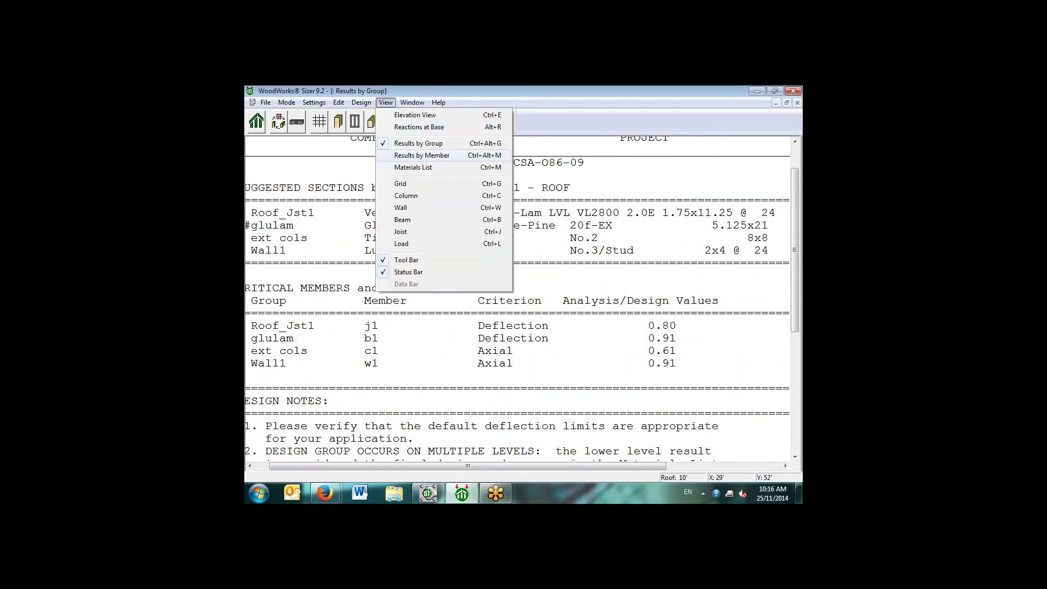
left_click(422, 155)
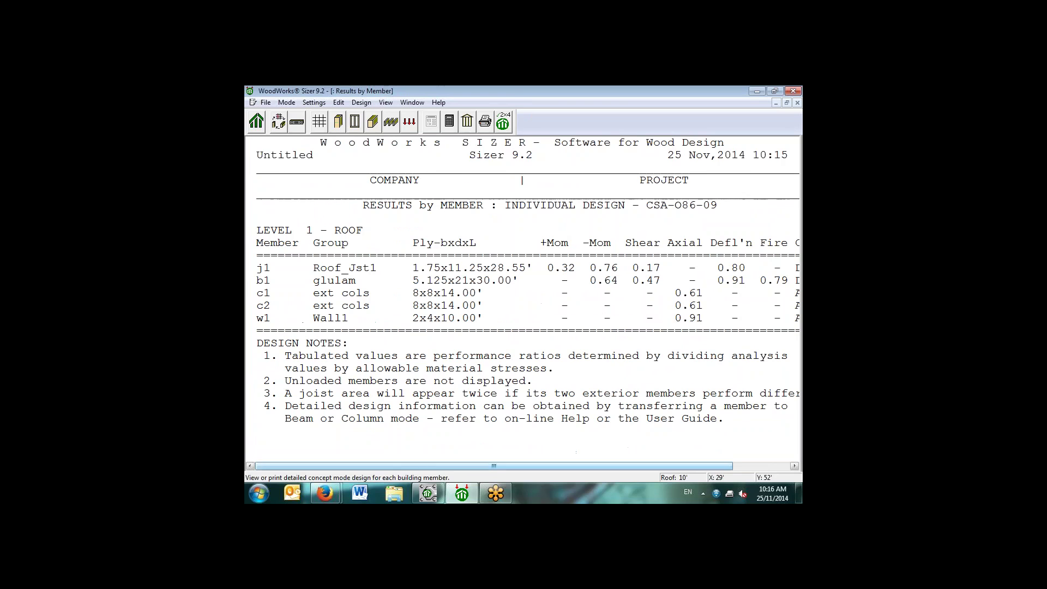
left_click_drag(494, 466, 501, 466)
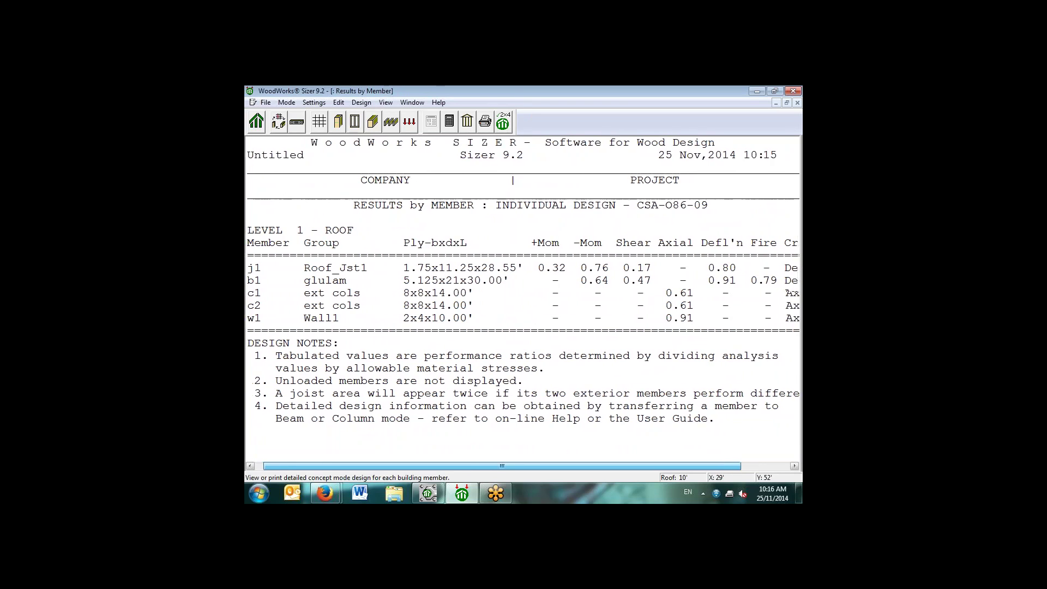
scroll(522, 304, "right", 6)
left_click_drag(546, 466, 548, 466)
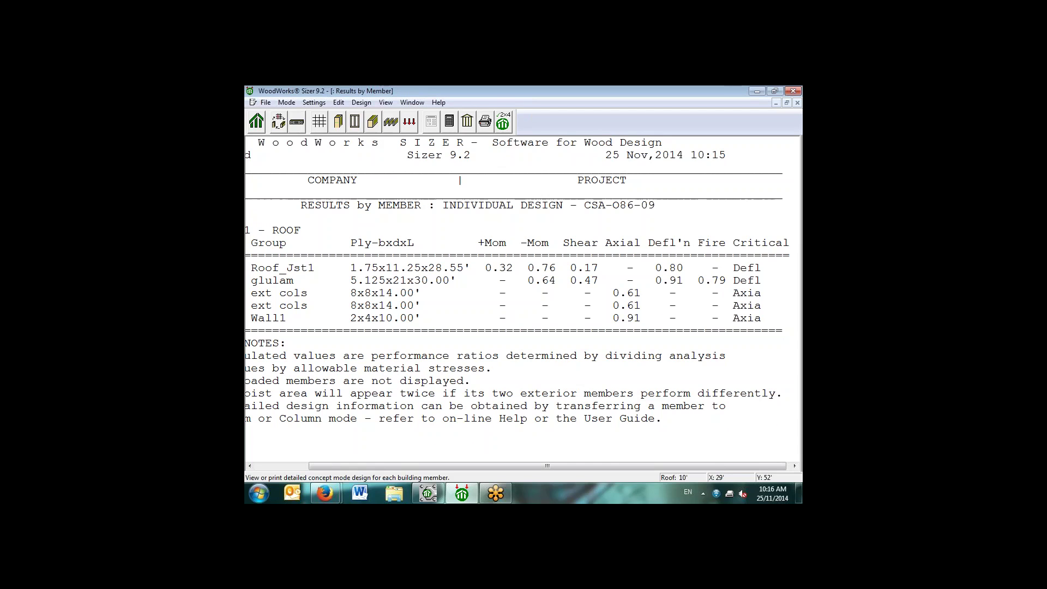
- Review the materials list for the beam, column, joist and wall groups, including piece counts, total lengths and surface areas
left_click(385, 103)
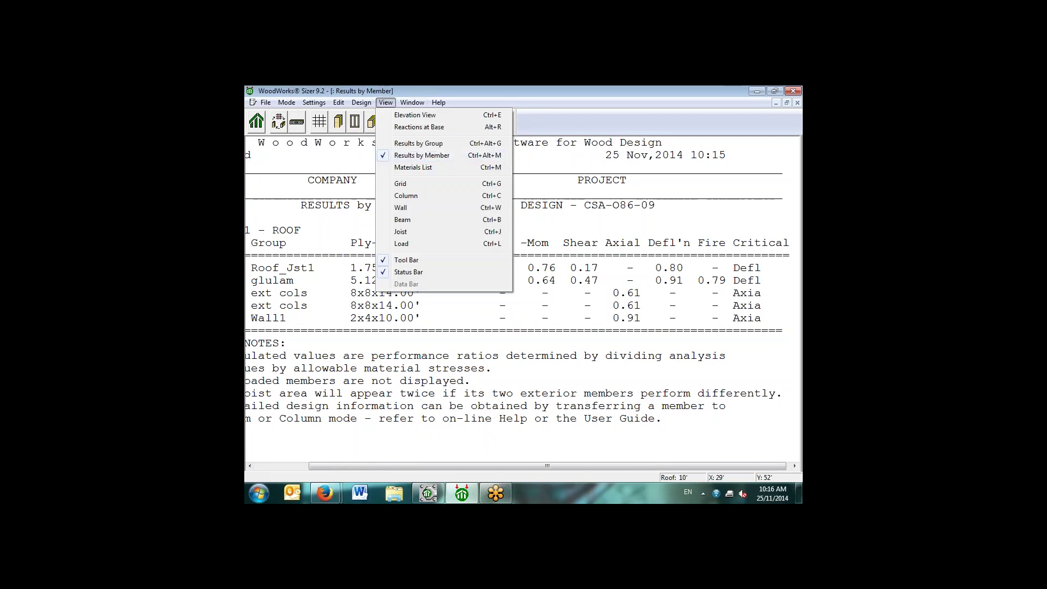
left_click(413, 168)
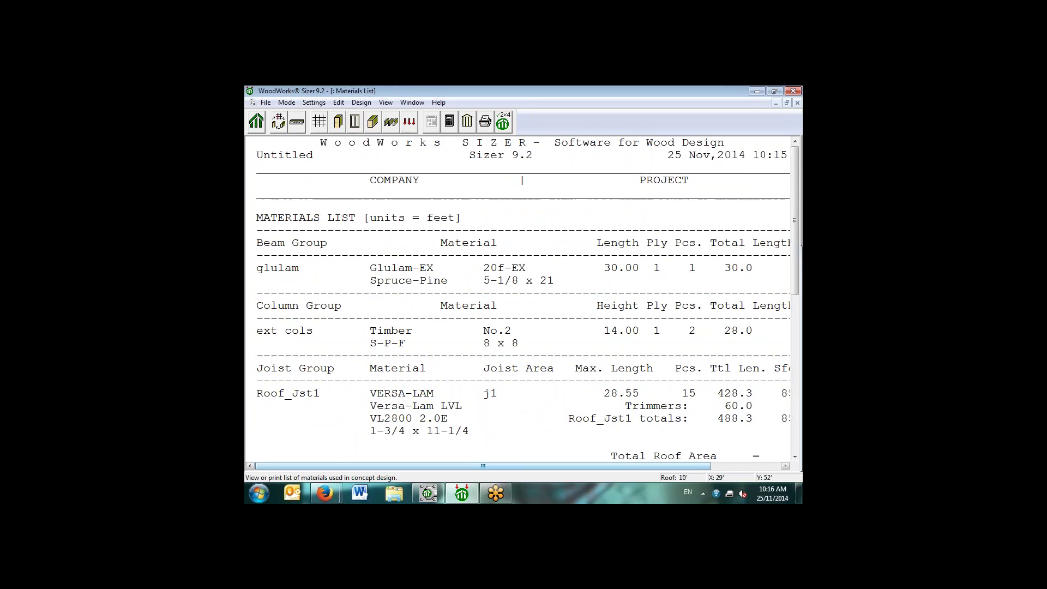
left_click(785, 466)
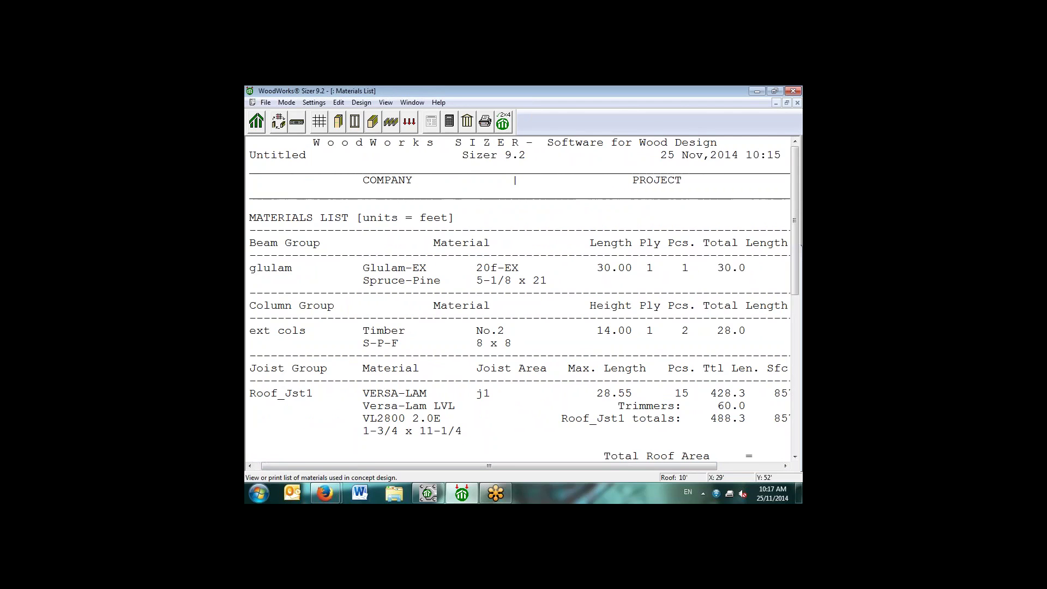
scroll(796, 235, "down", 1)
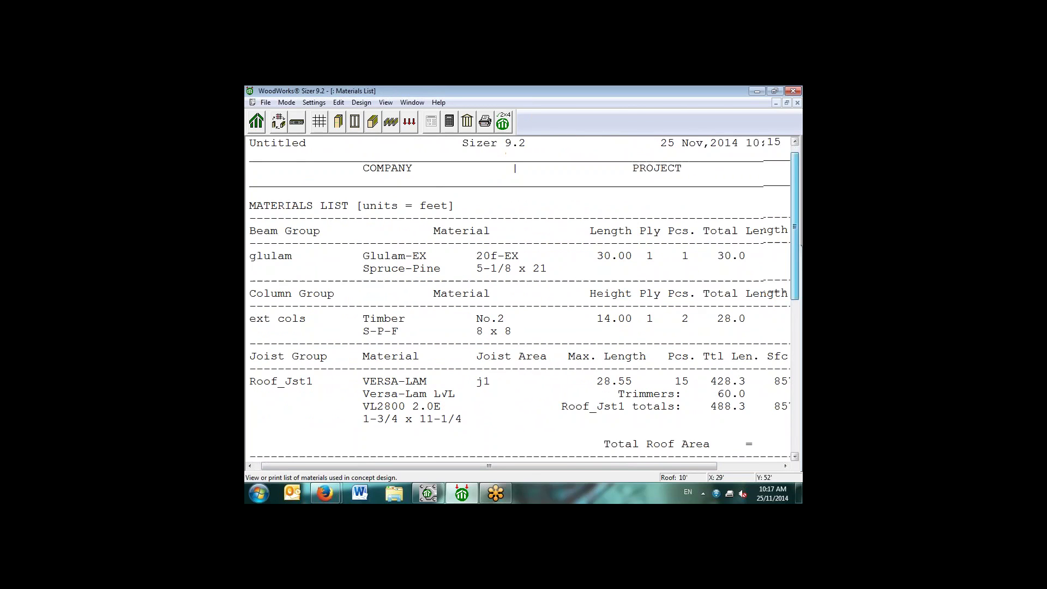
scroll(801, 245, "down", 1)
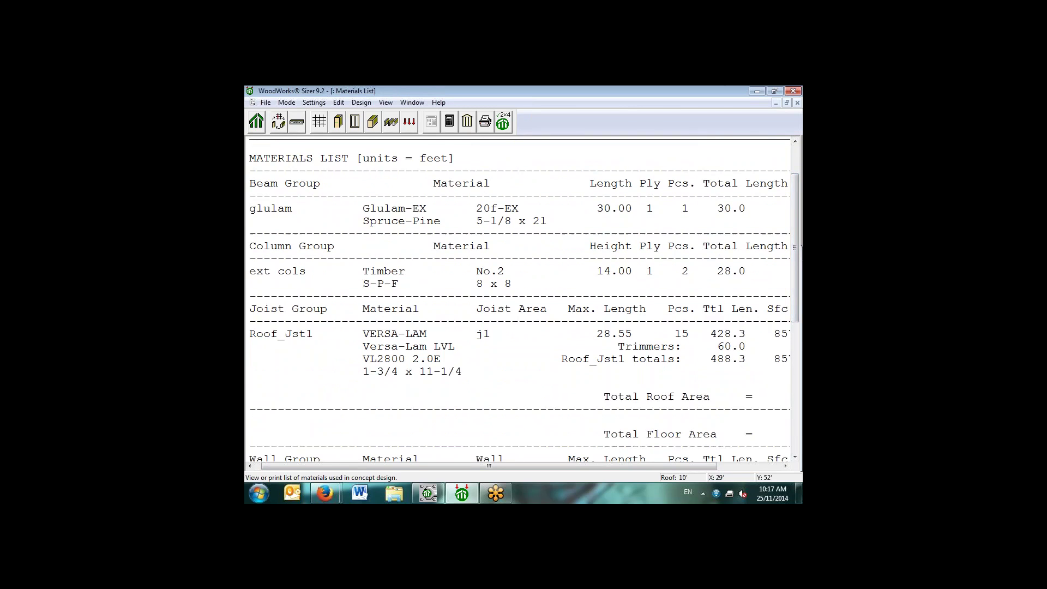
left_click_drag(488, 466, 537, 466)
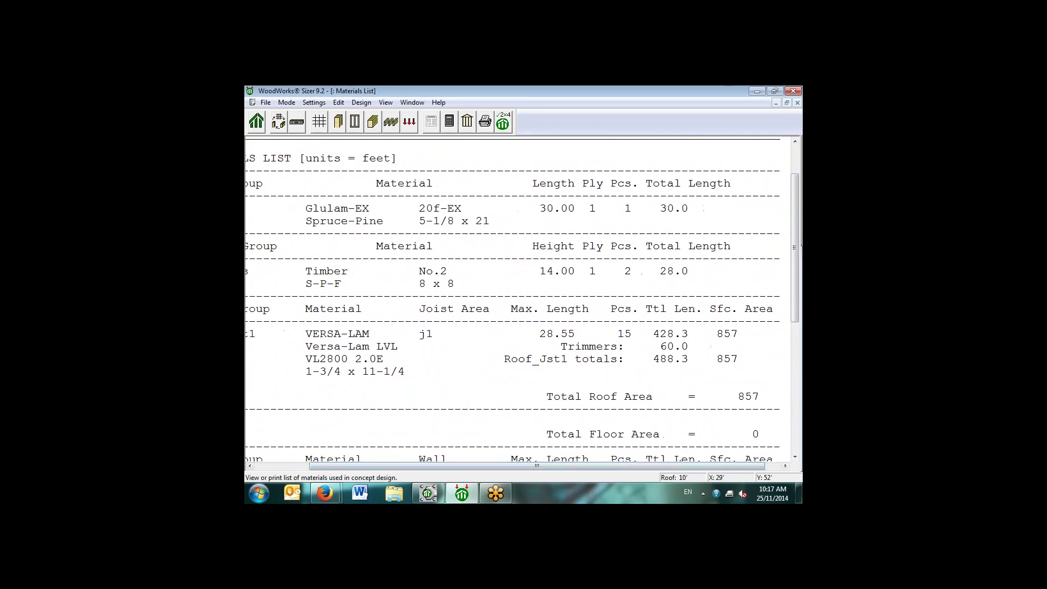
left_click_drag(795, 248, 795, 259)
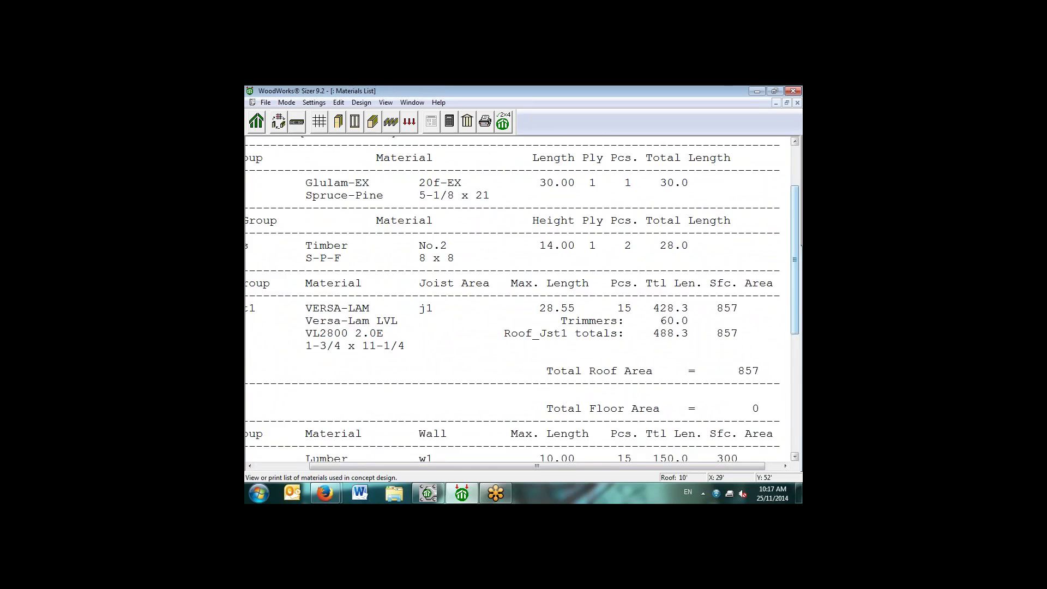
left_click_drag(795, 260, 795, 349)
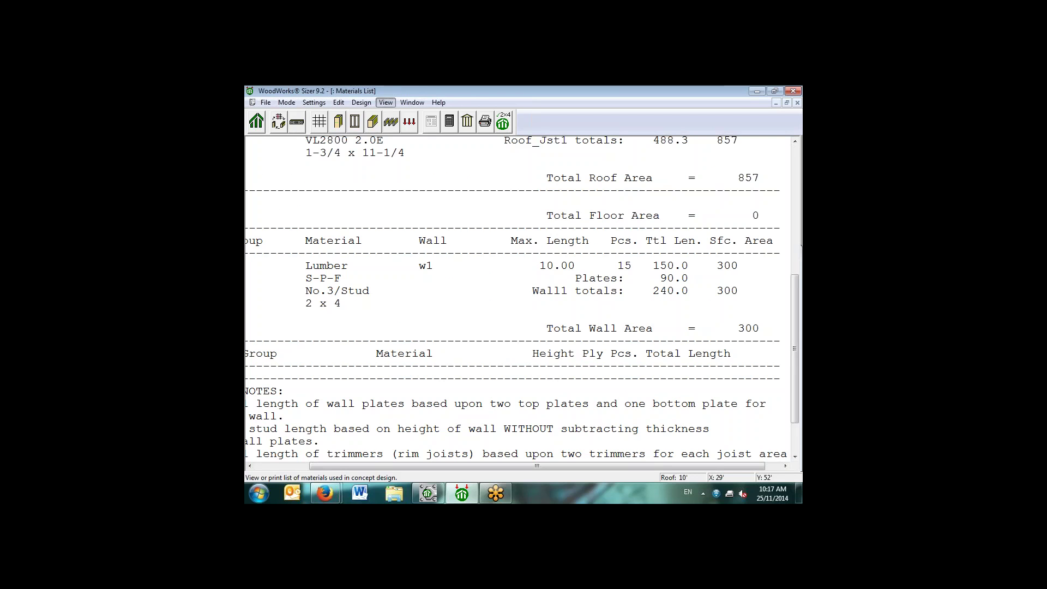
- Display the reactions at base to examine the snow, wind and dead loads under the columns and wall
left_click(386, 103)
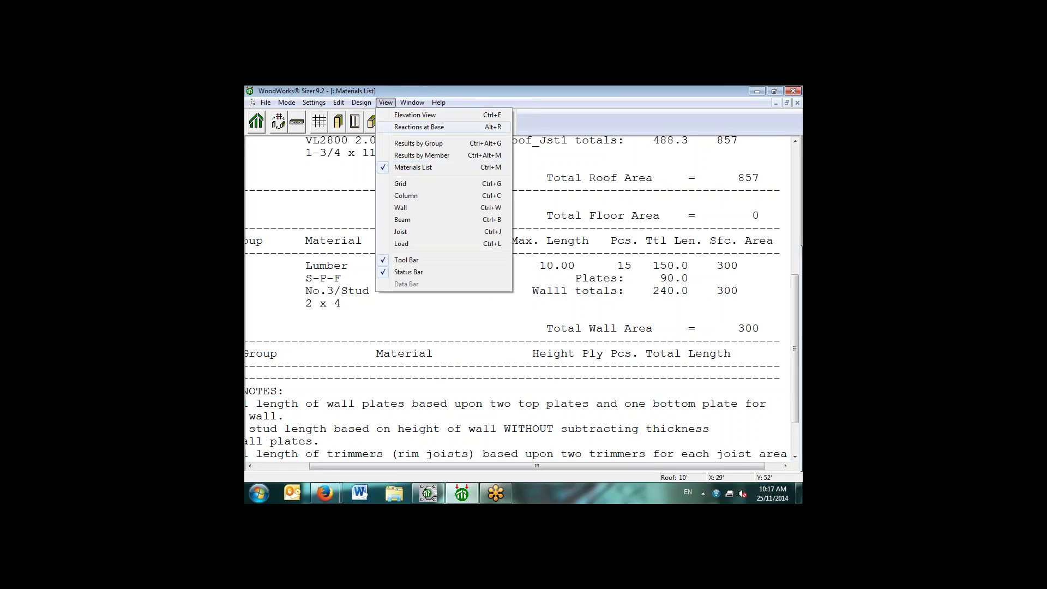
left_click(419, 127)
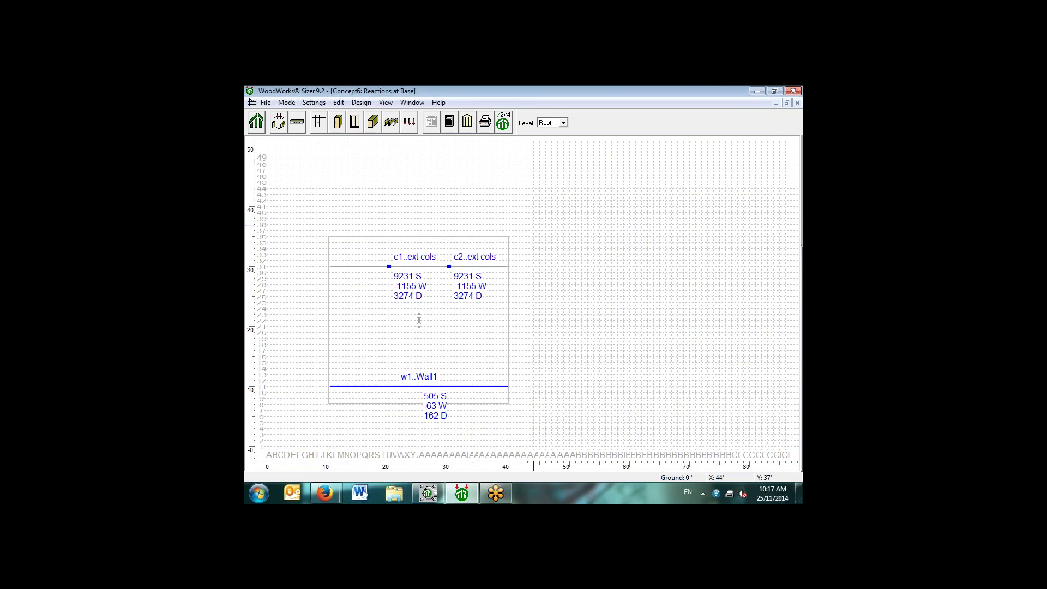